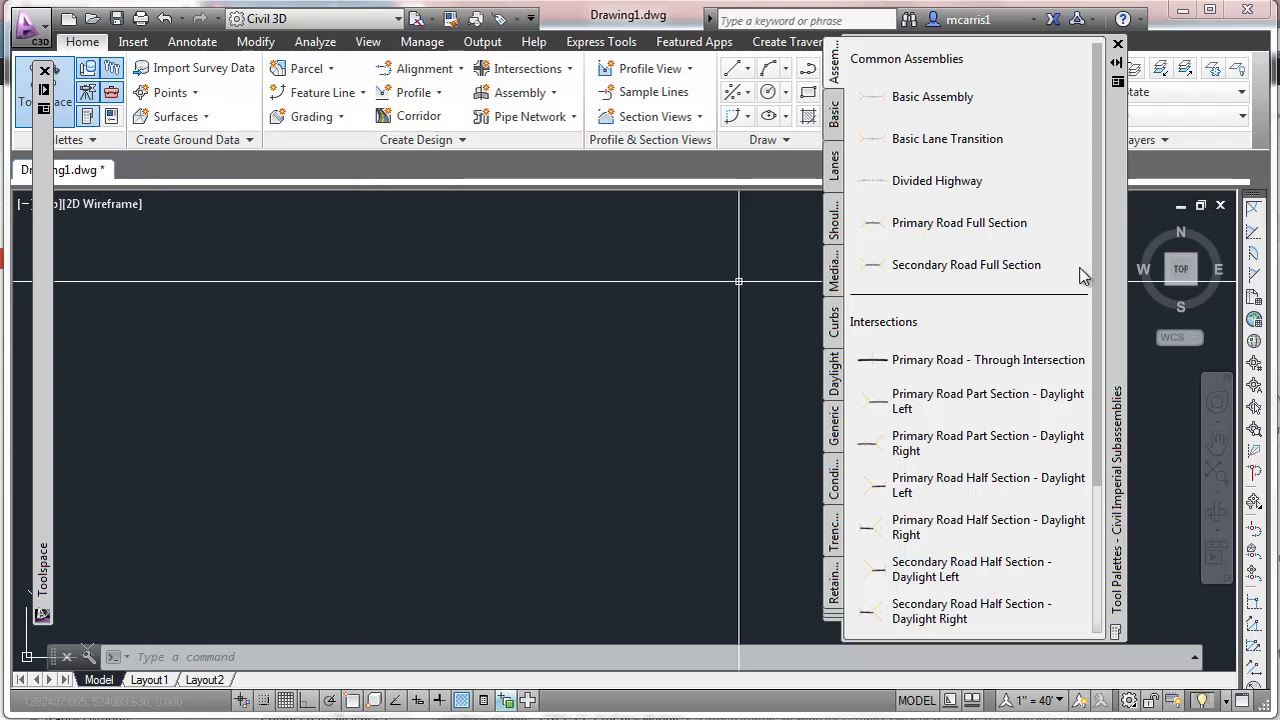
Shift the floating Tool Palettes window about 80 pixels to the left.
drag(1109, 240, 1029, 240)
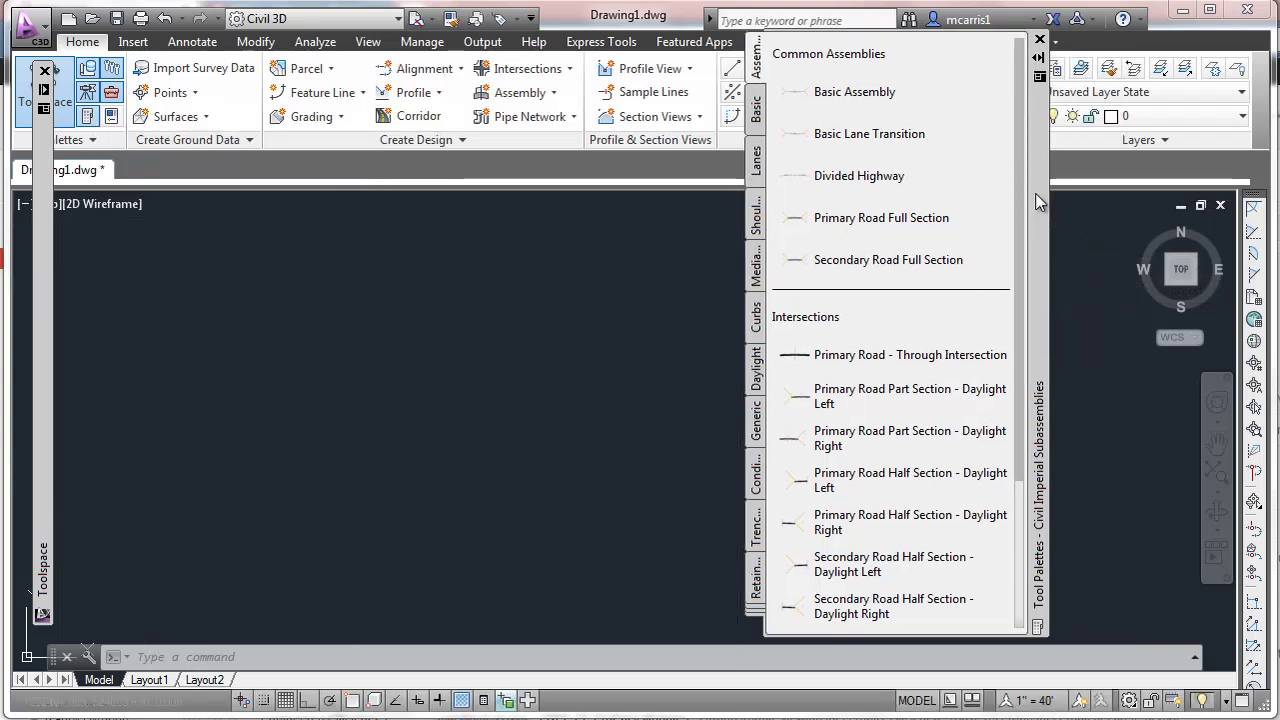
Open Customize Palettes and collapse every palette group in the group list.
right_click(1034, 196)
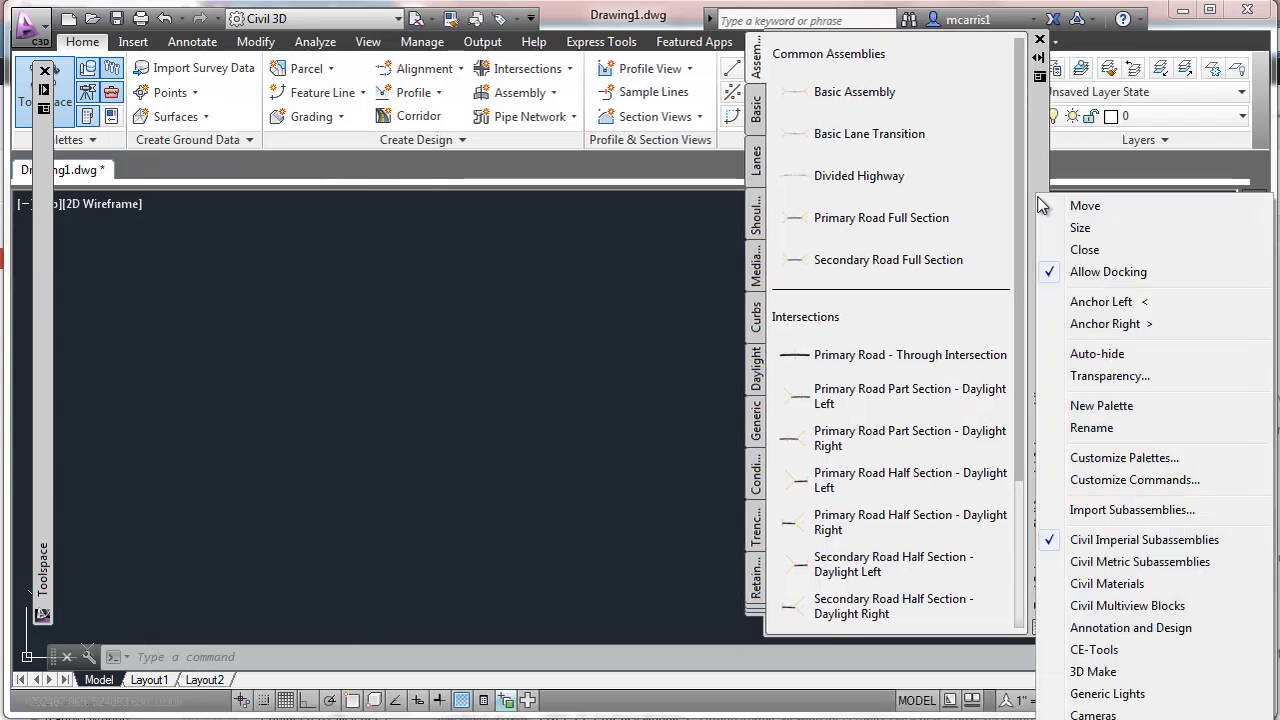
click(1106, 460)
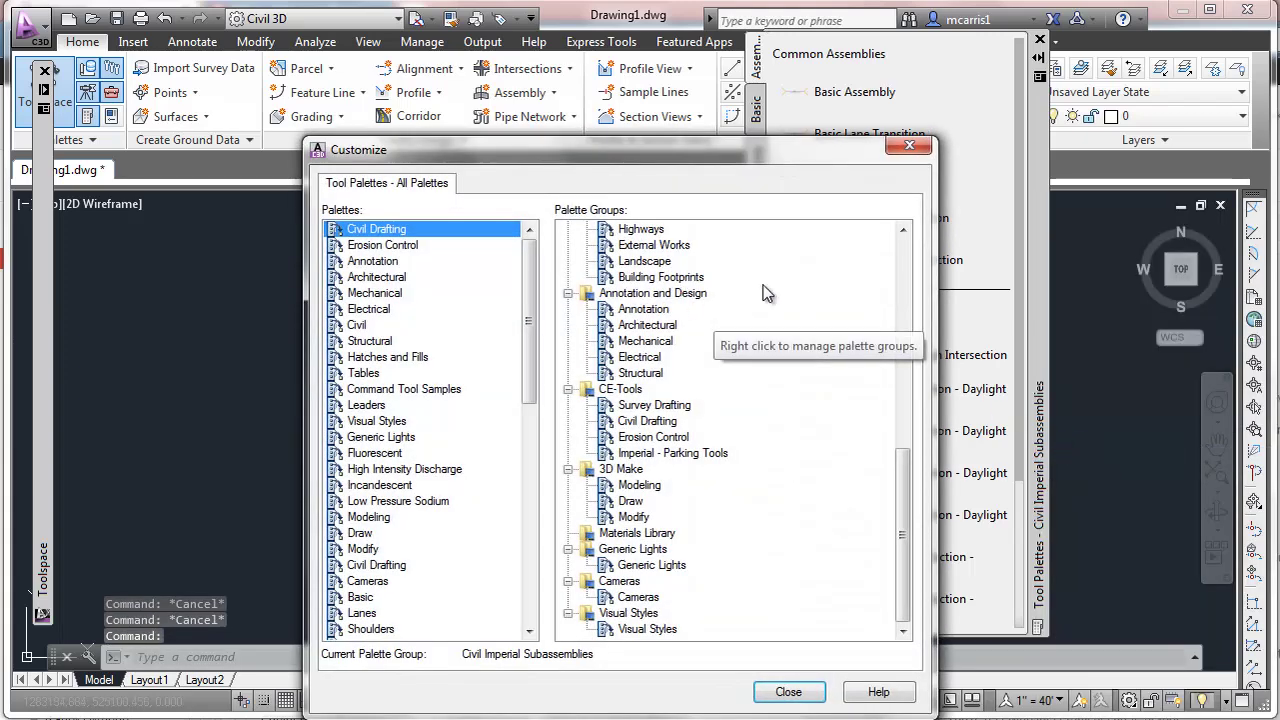
scroll(915, 505, up, 11)
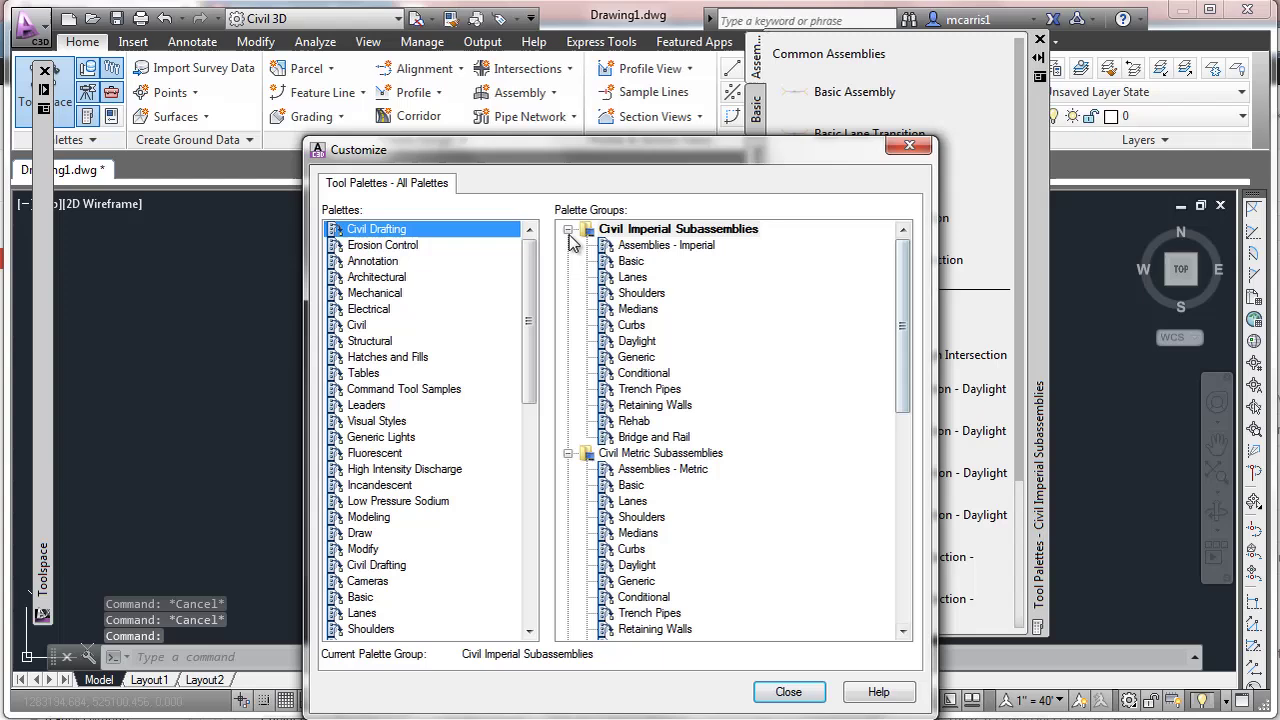
click(567, 229)
click(567, 245)
click(567, 261)
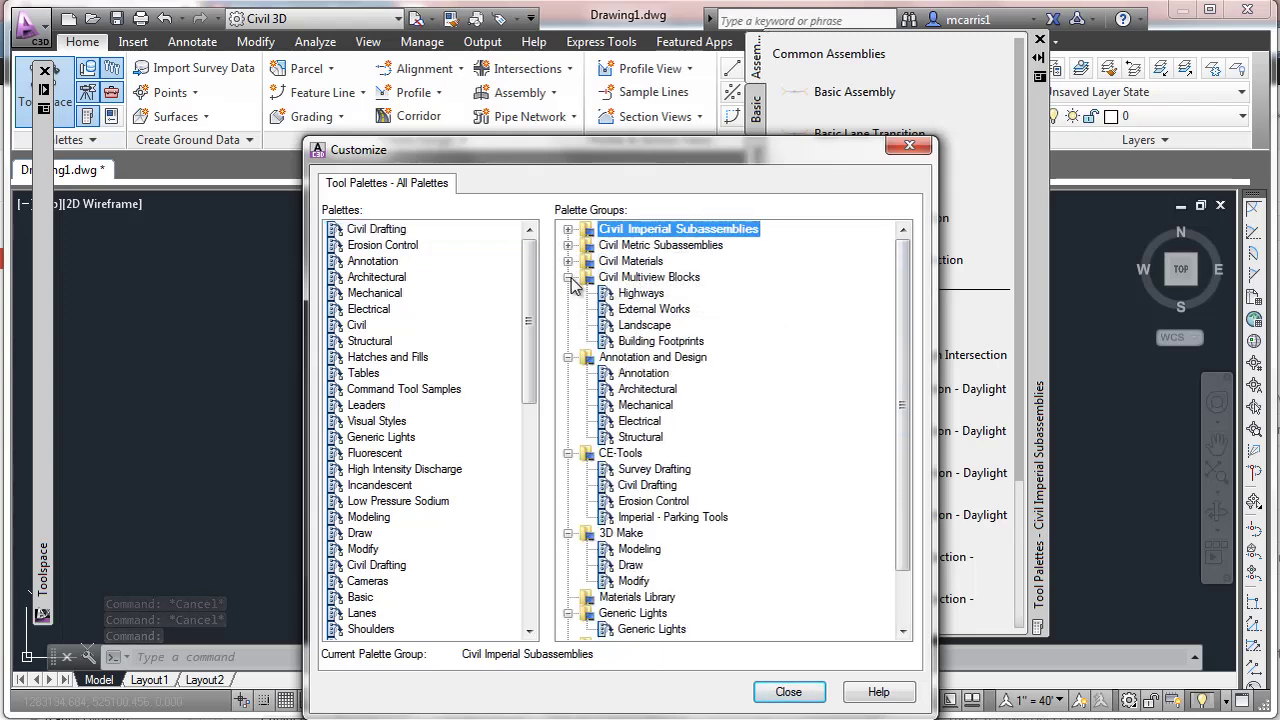
click(567, 277)
click(567, 293)
click(567, 309)
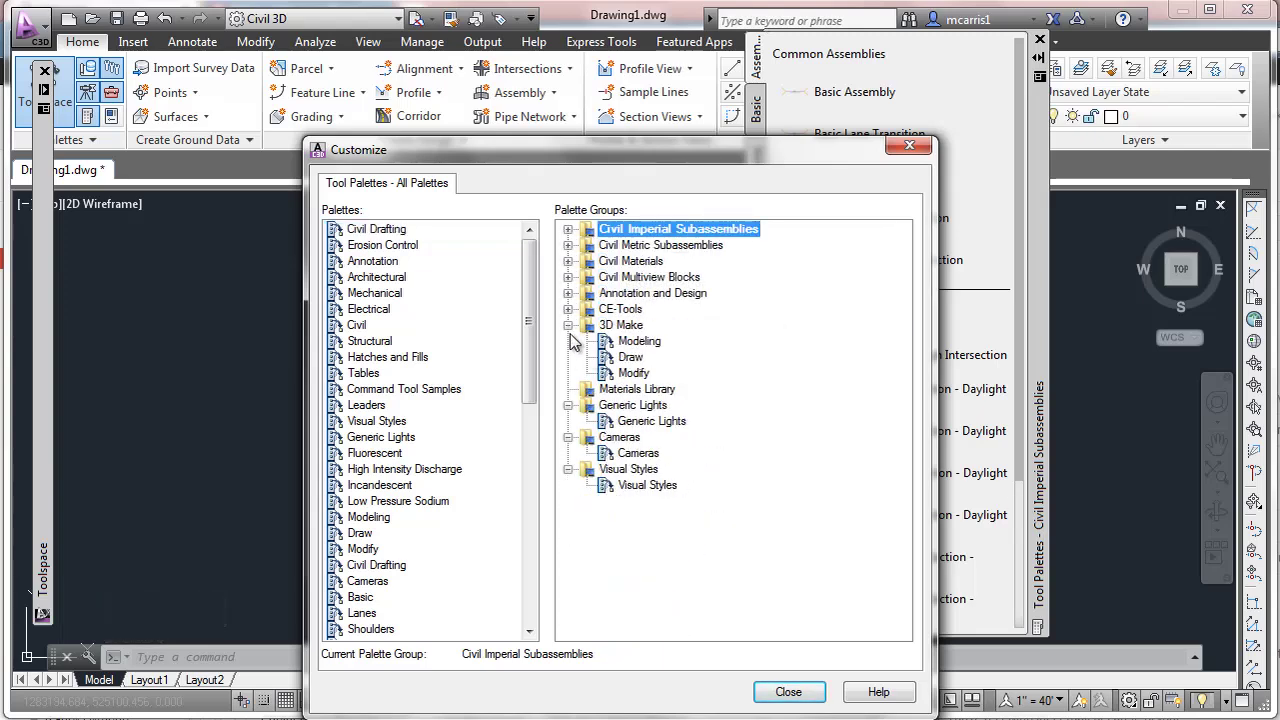
click(567, 325)
click(567, 357)
click(567, 373)
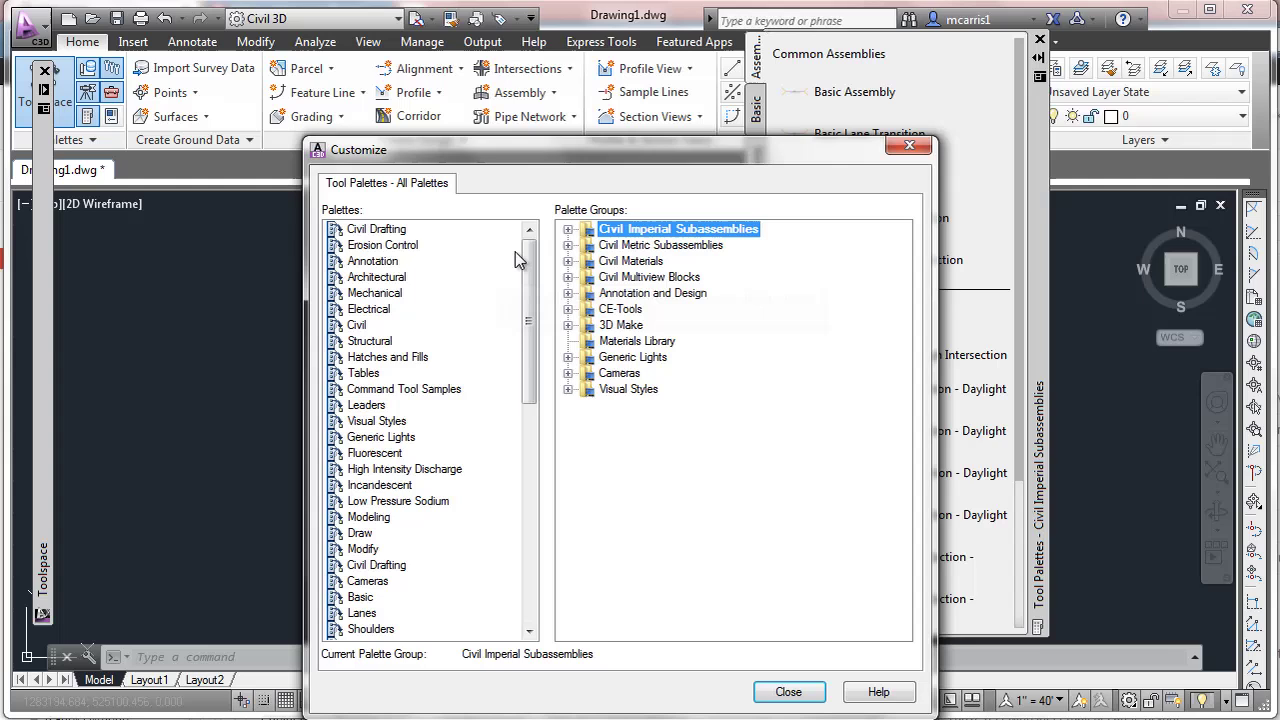
Move the Imperial - Parking Tools palette into the Civil Imperial Subassemblies group.
drag(529, 262, 532, 480)
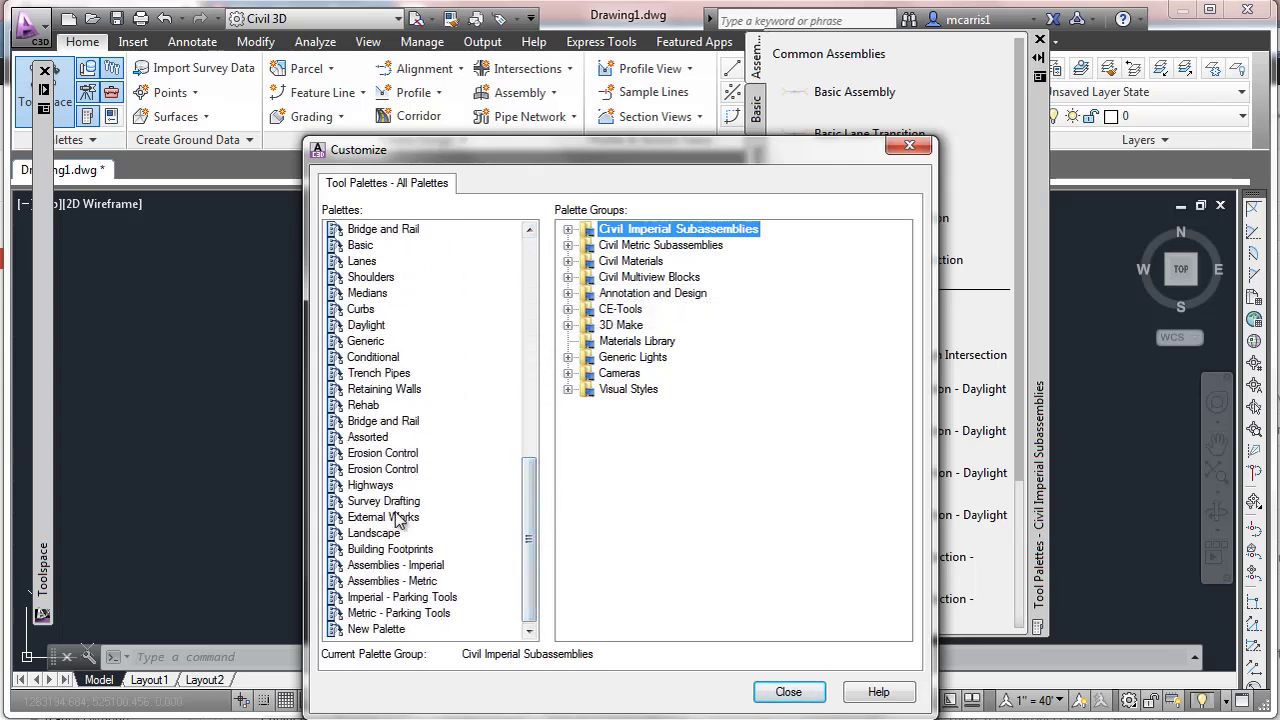
click(360, 598)
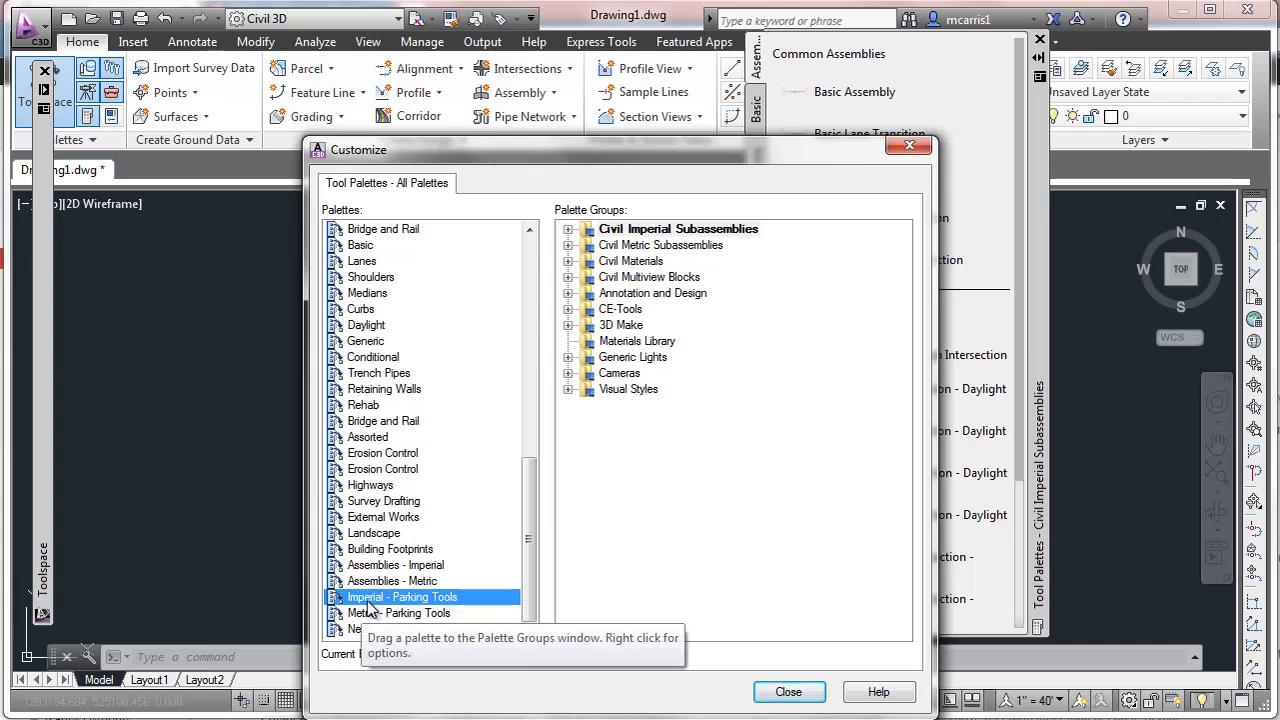
click(568, 229)
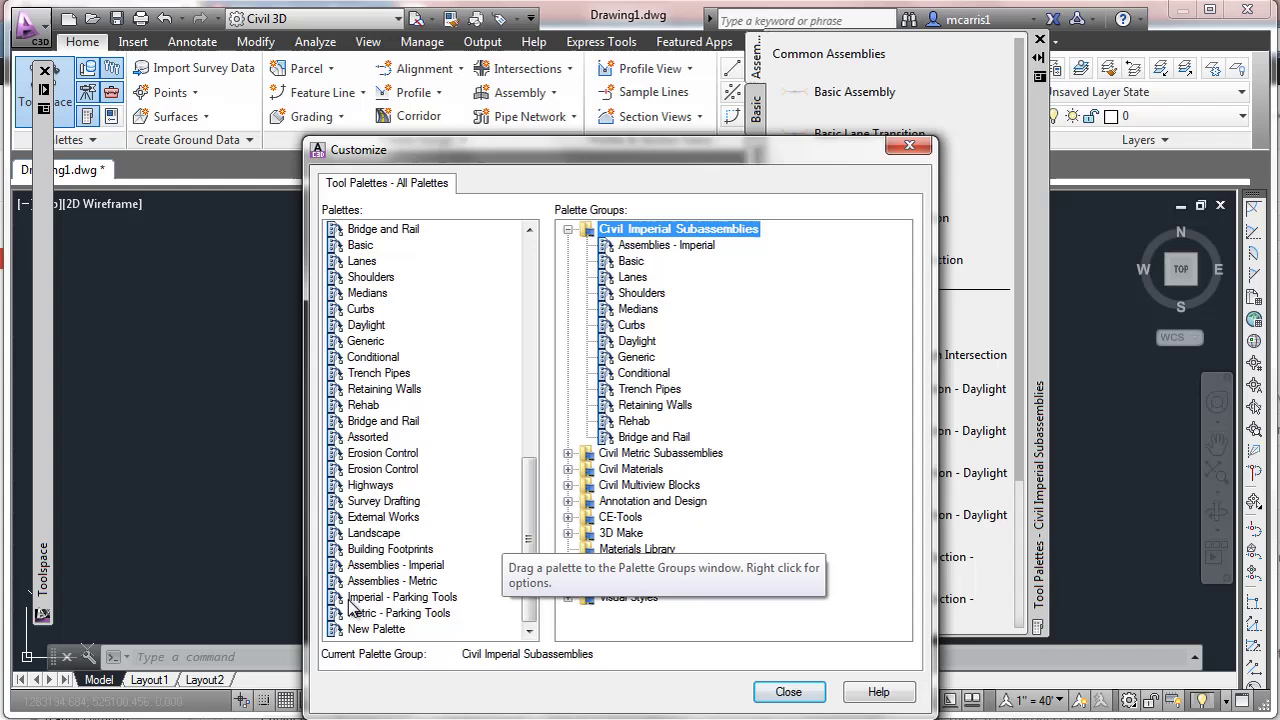
drag(360, 597, 665, 447)
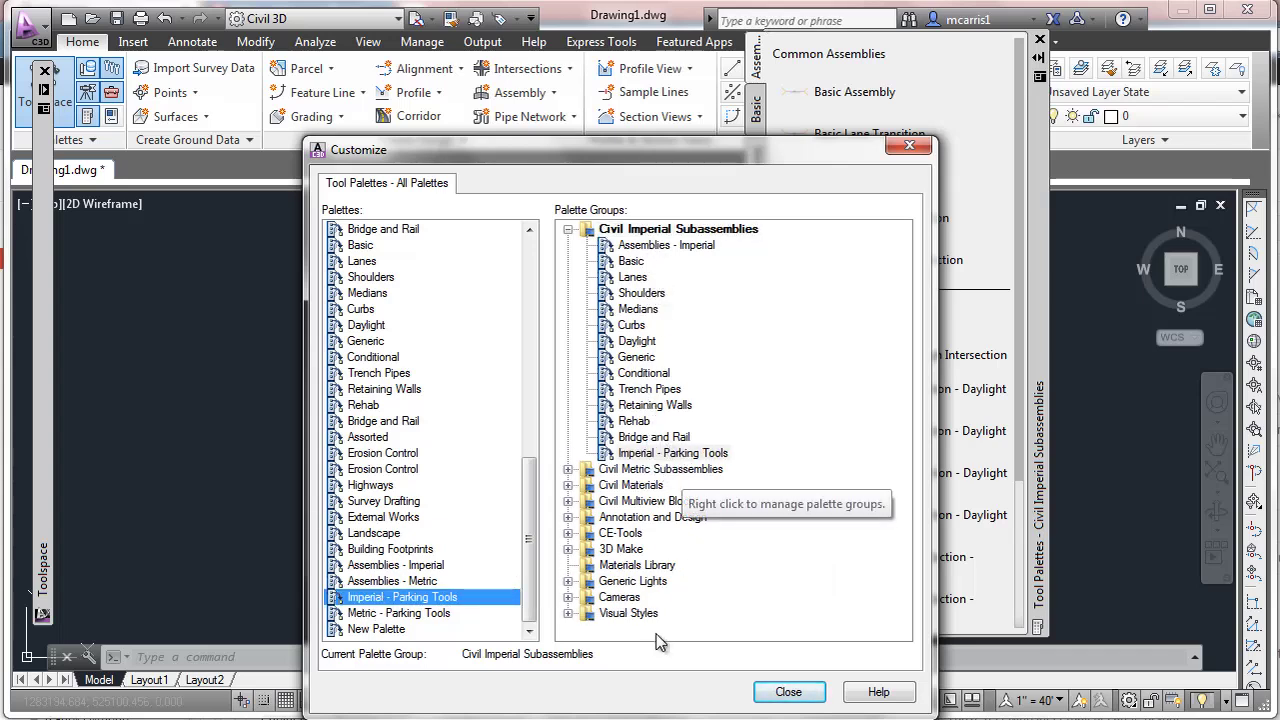
Close Customize and switch the Tool Palettes to Imperial - Parking Tools.
click(789, 692)
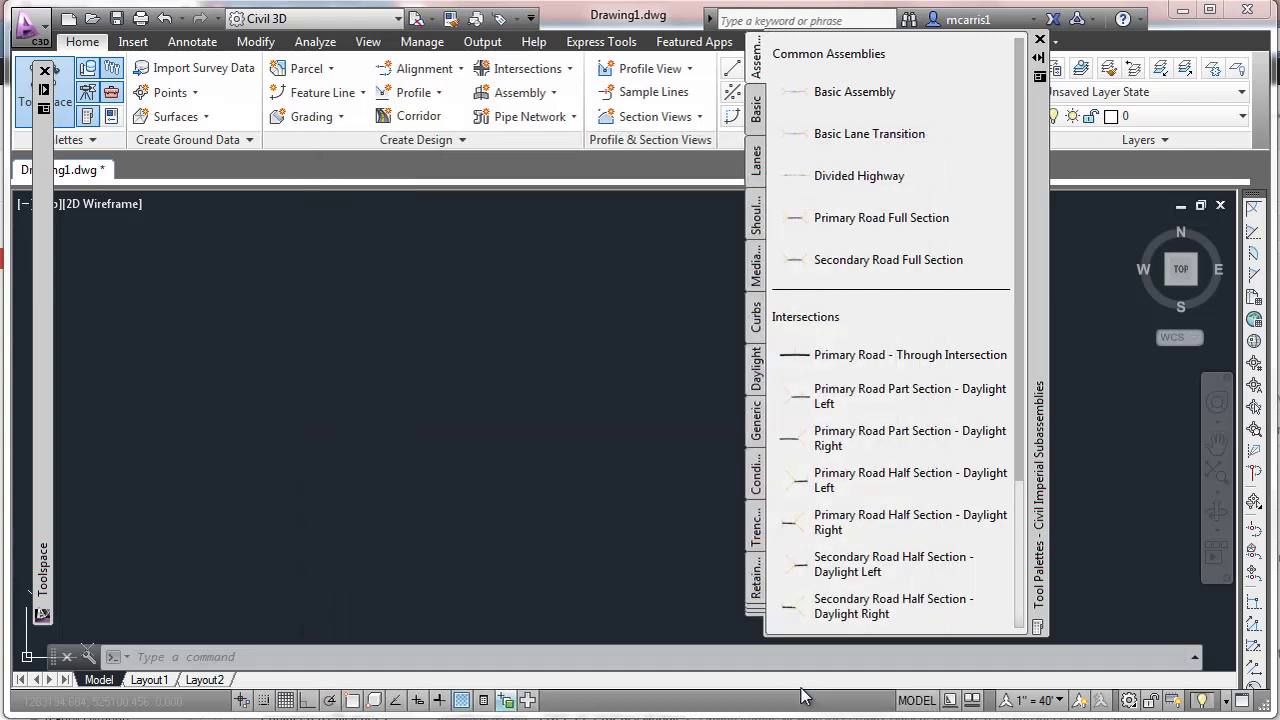
click(757, 615)
click(662, 606)
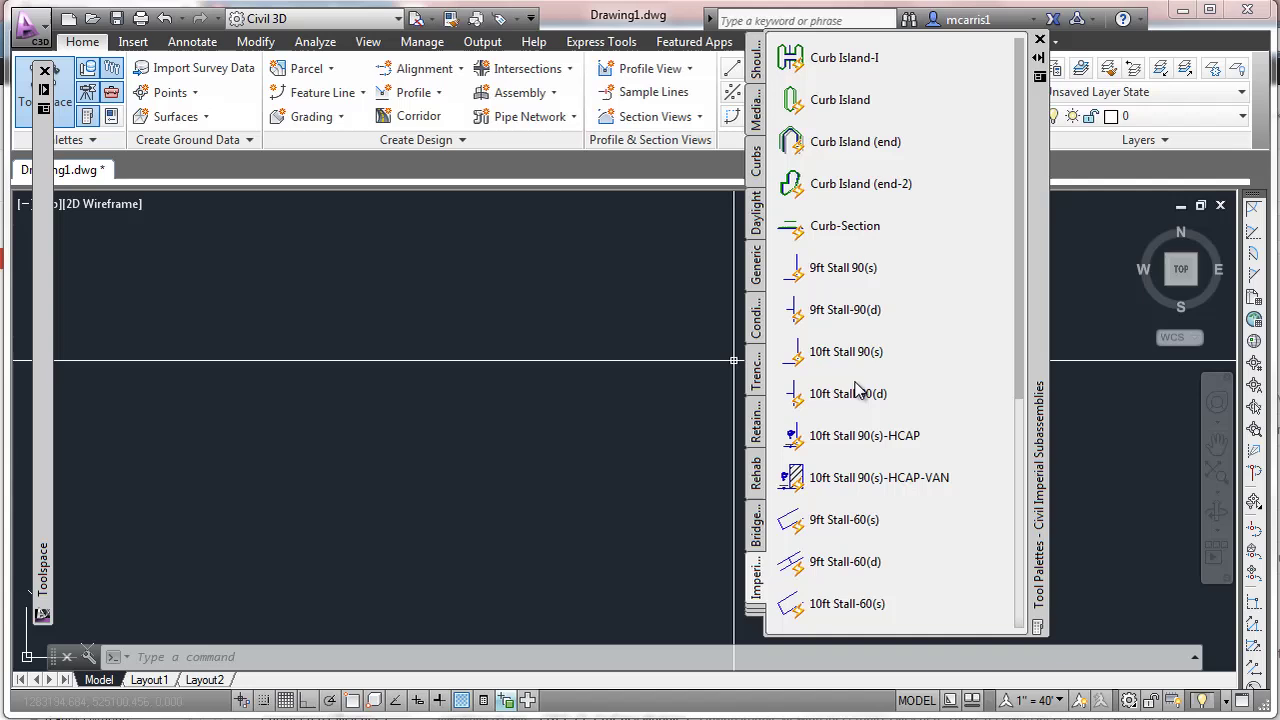
Insert a Curb Island-I block into the drawing and select it.
click(800, 62)
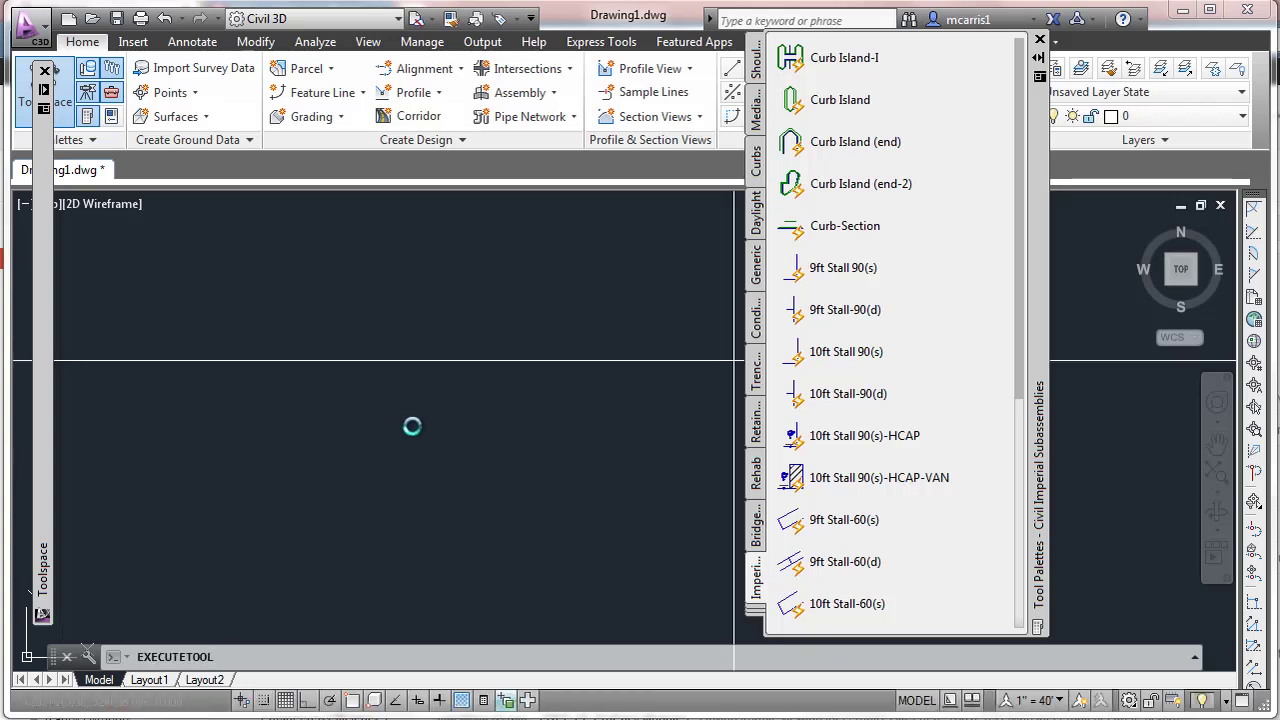
click(350, 410)
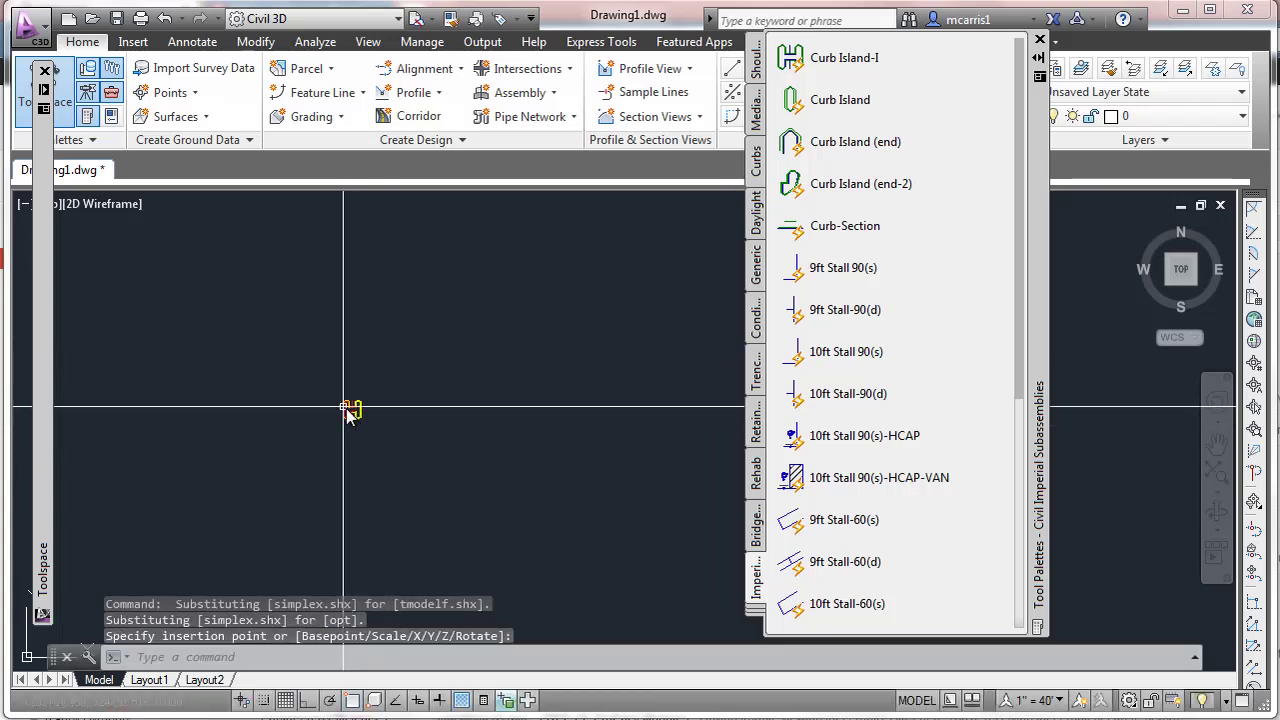
scroll(350, 430, up, 2)
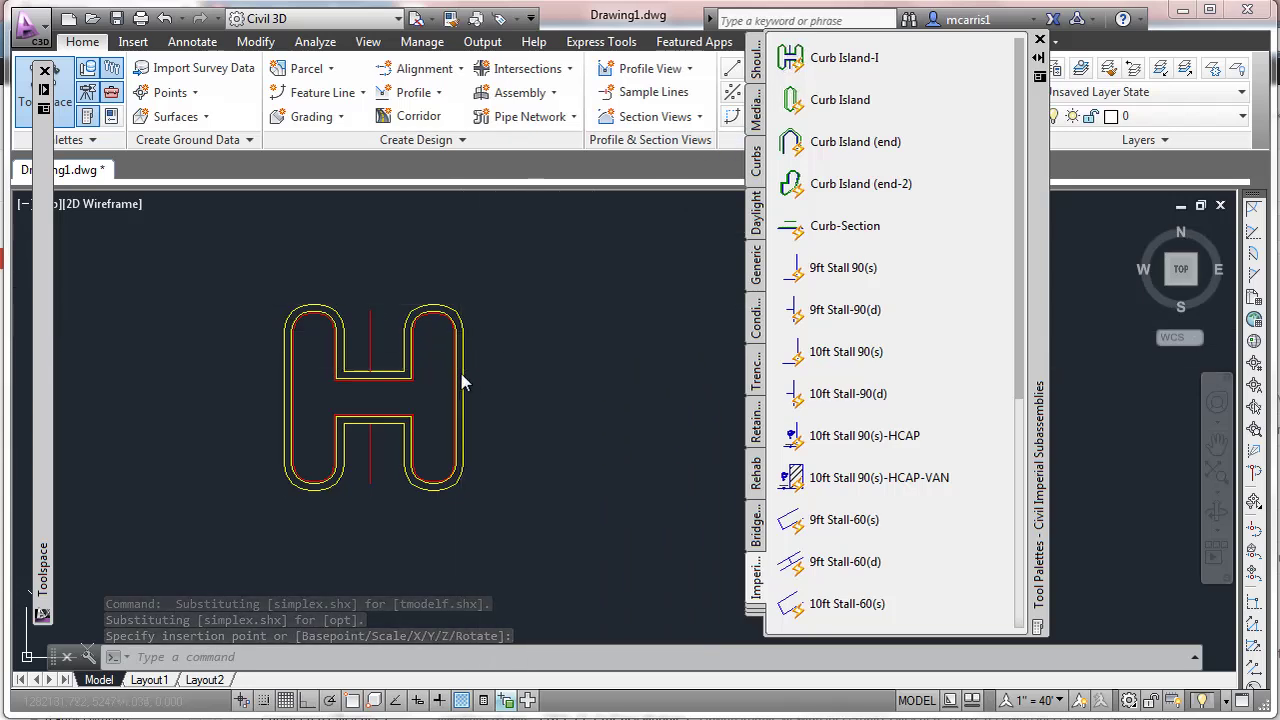
click(462, 415)
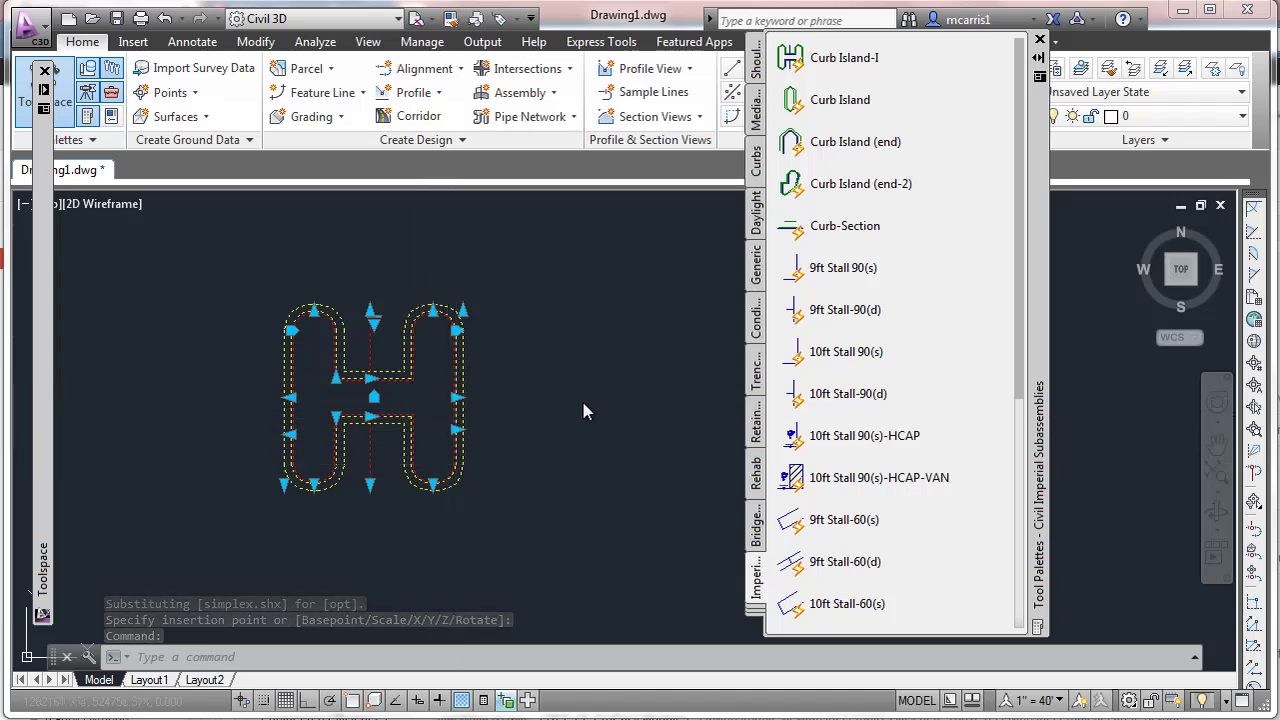
Stretch the island's right end rightward to add parking stalls.
click(457, 398)
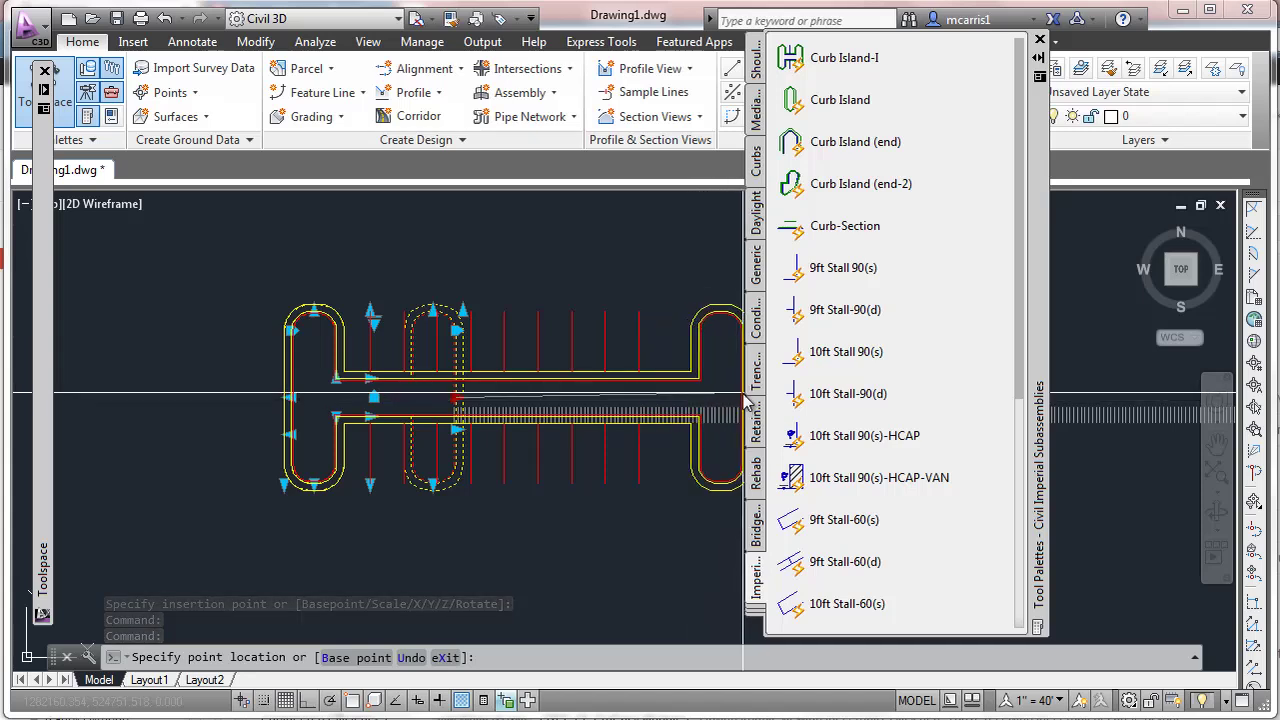
click(729, 401)
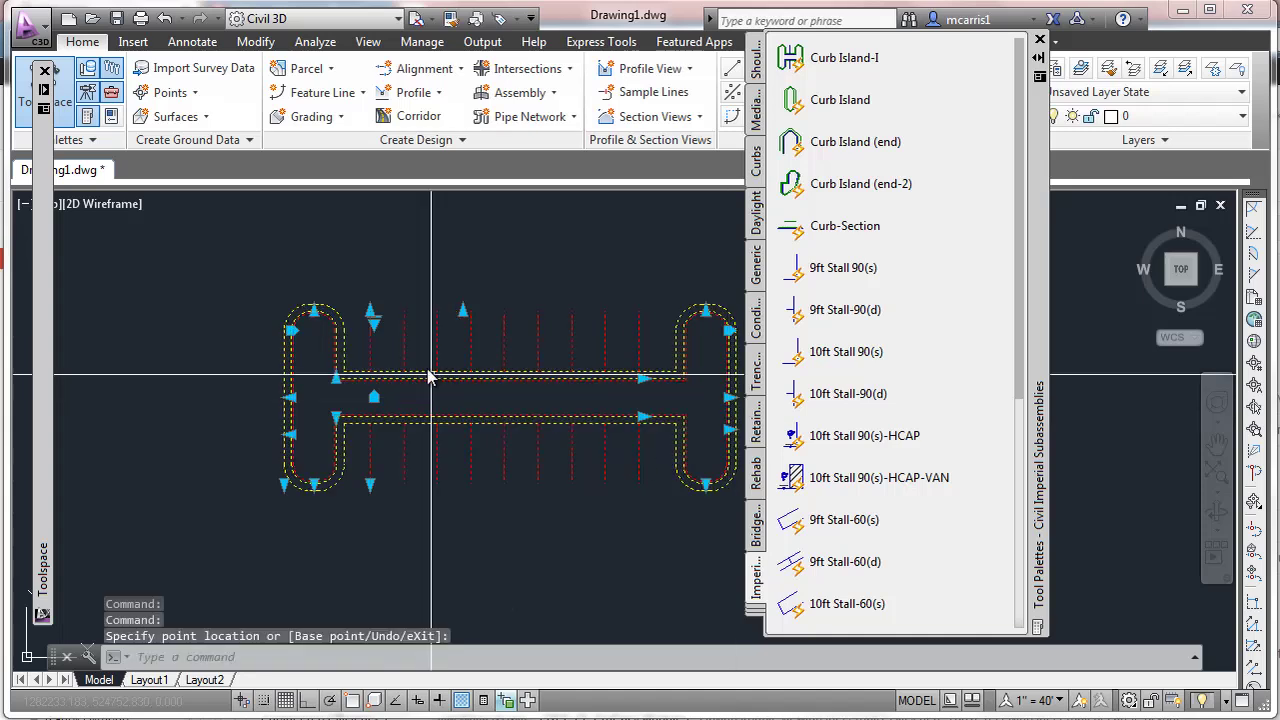
click(315, 313)
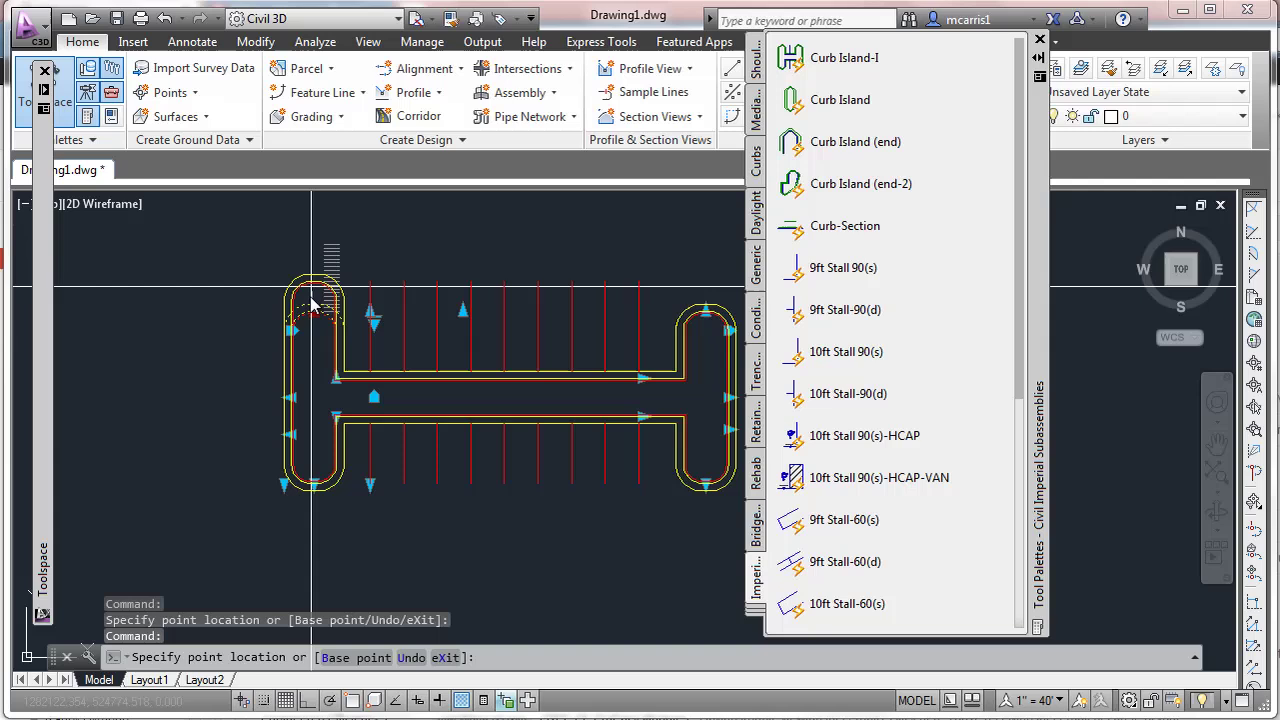
key(Escape)
Change the island's curb type to curb without gutter, then to no curb.
click(371, 318)
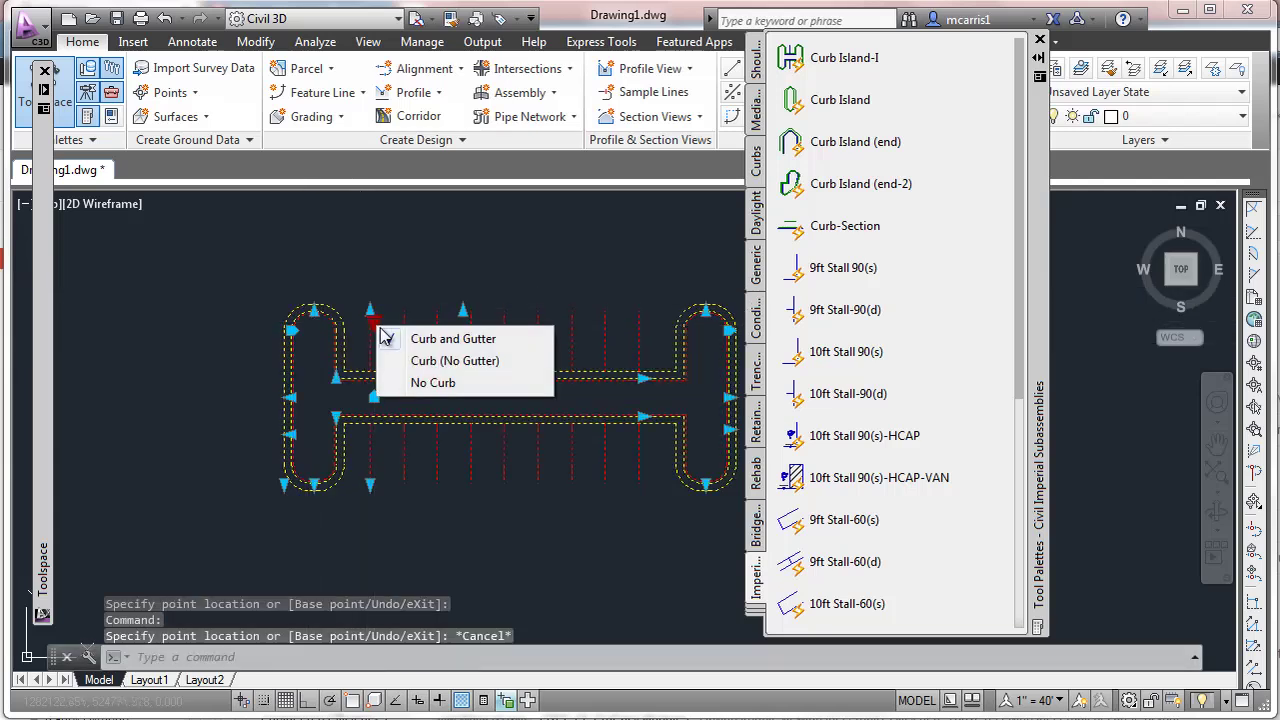
click(447, 361)
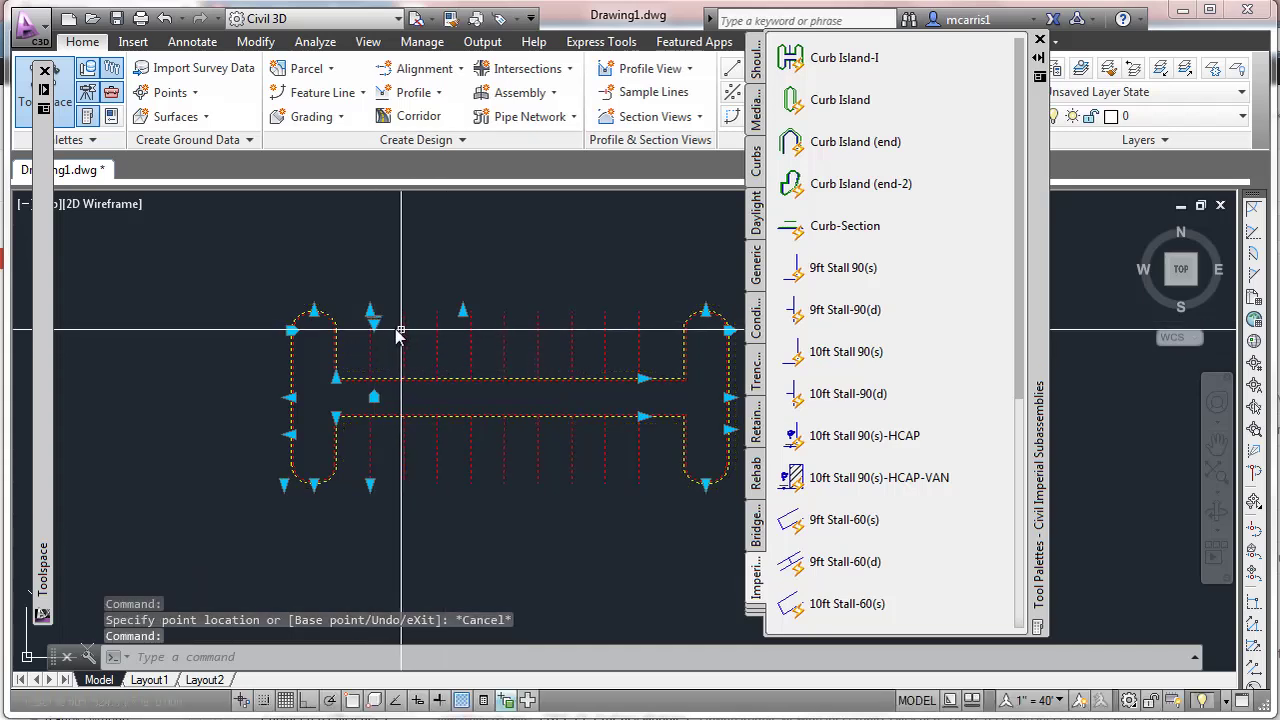
click(373, 318)
click(425, 386)
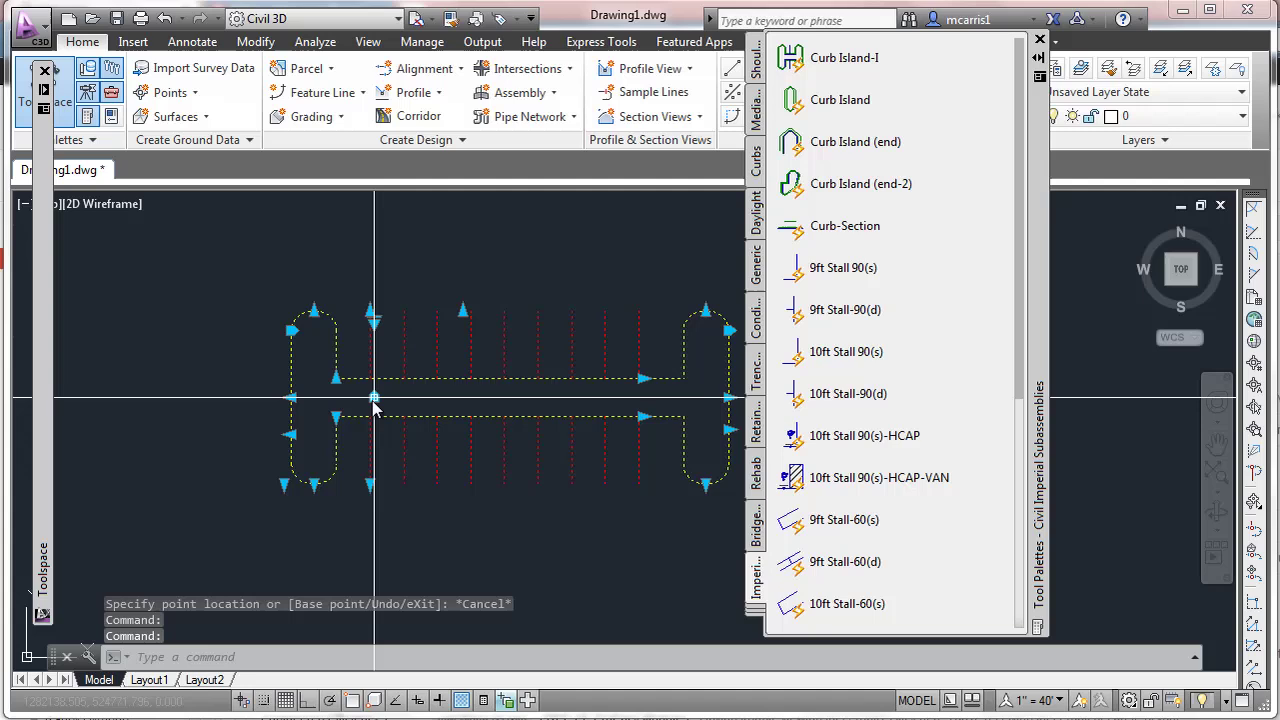
Align the 90-degree stall row to the curb island corner and deselect it.
click(373, 398)
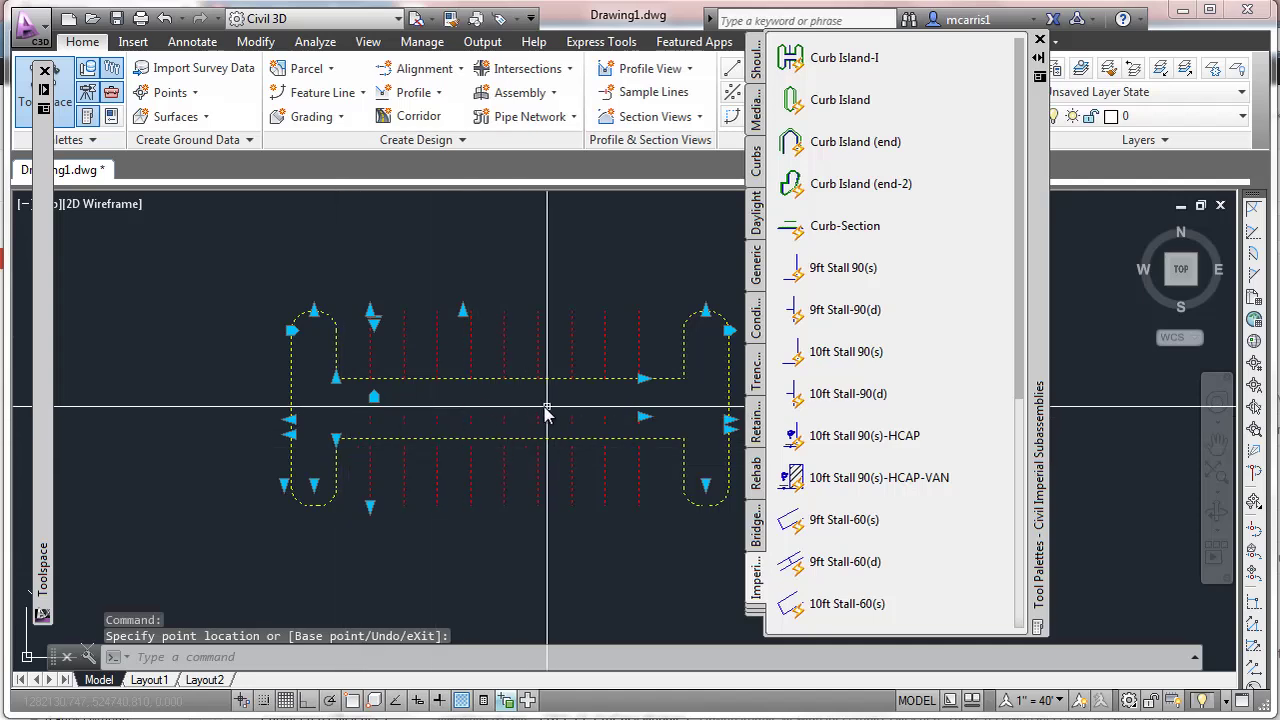
click(338, 434)
click(338, 430)
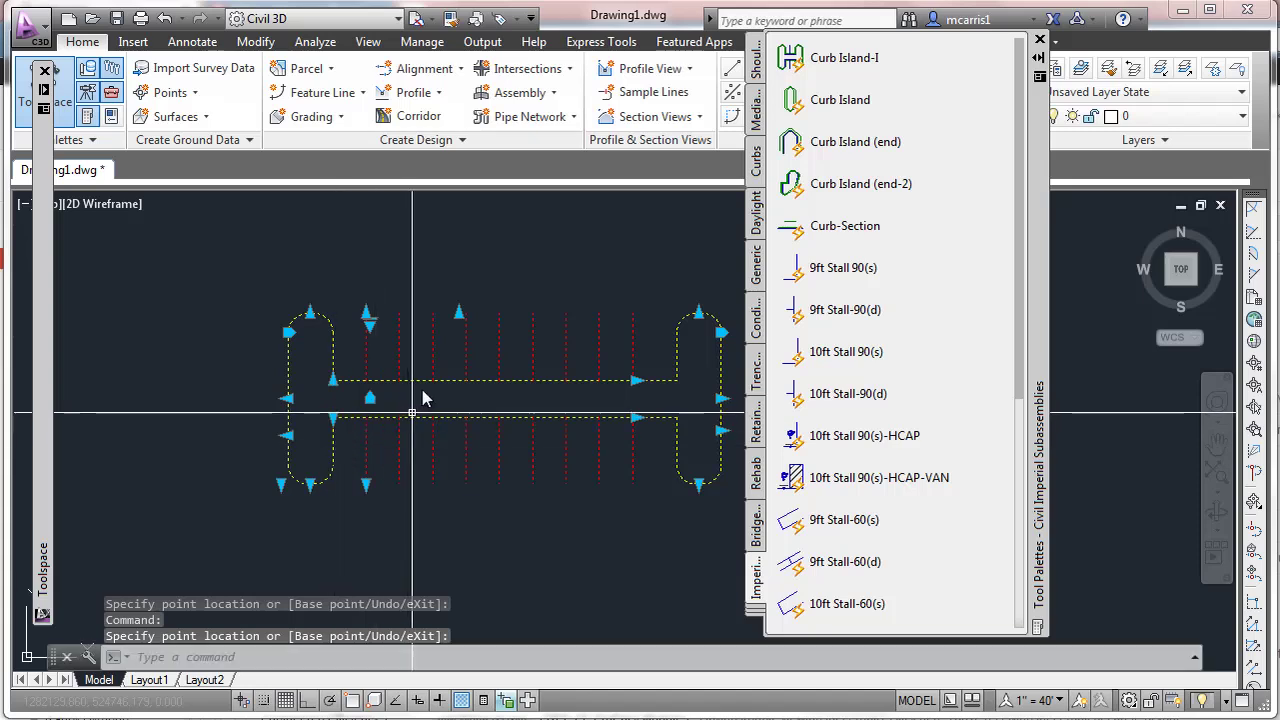
key(Escape)
Window-select the old parking layout and erase it.
click(695, 365)
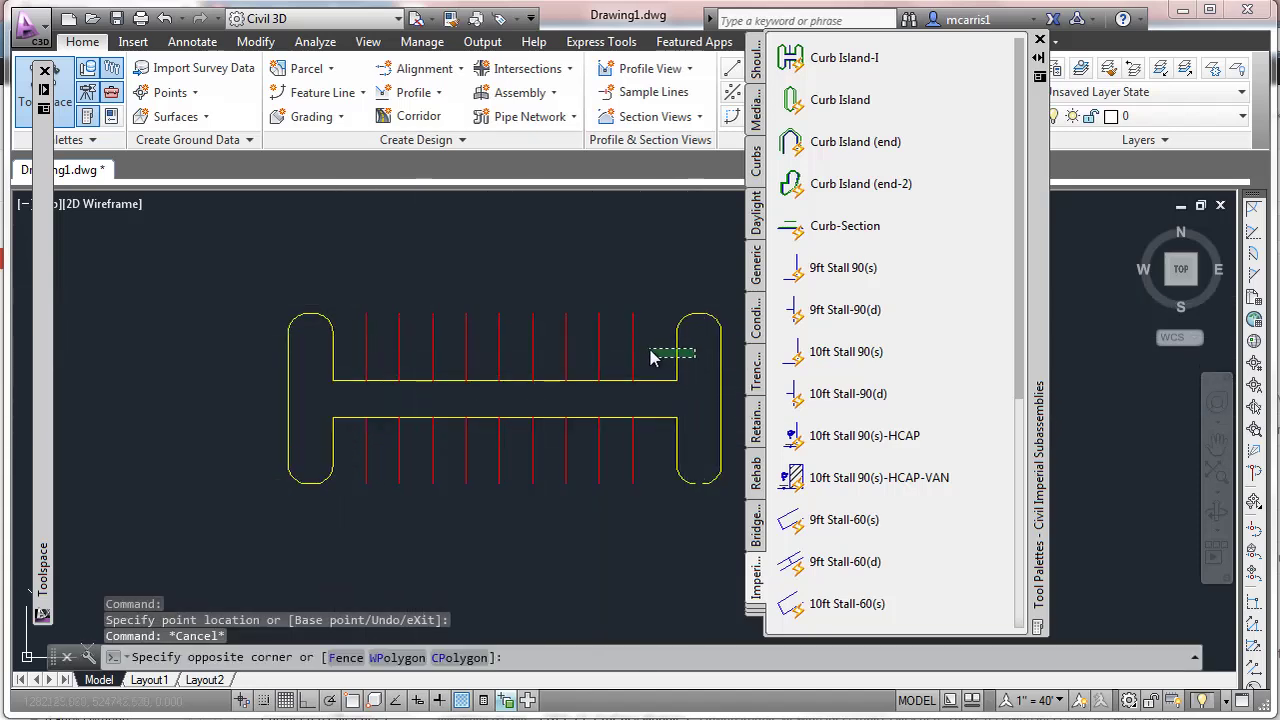
click(651, 354)
key(Delete)
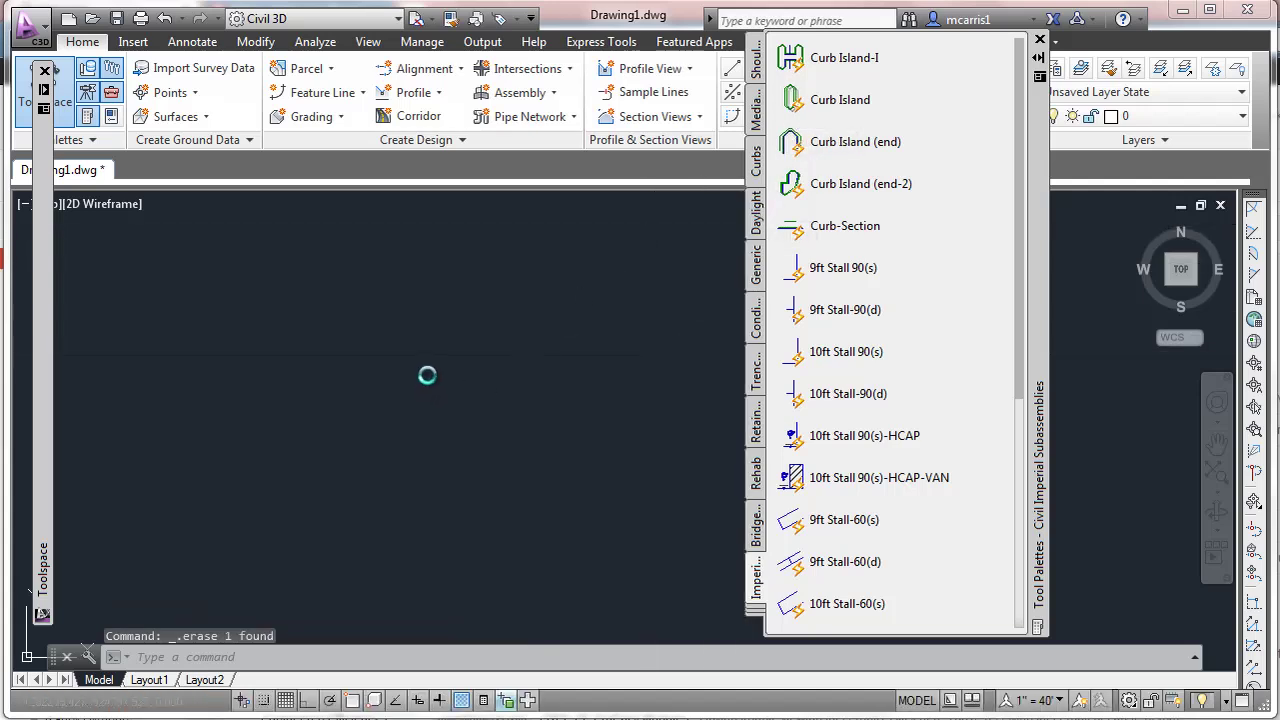
Place a new oval Curb Island block and reshape it with its corner grip.
click(405, 403)
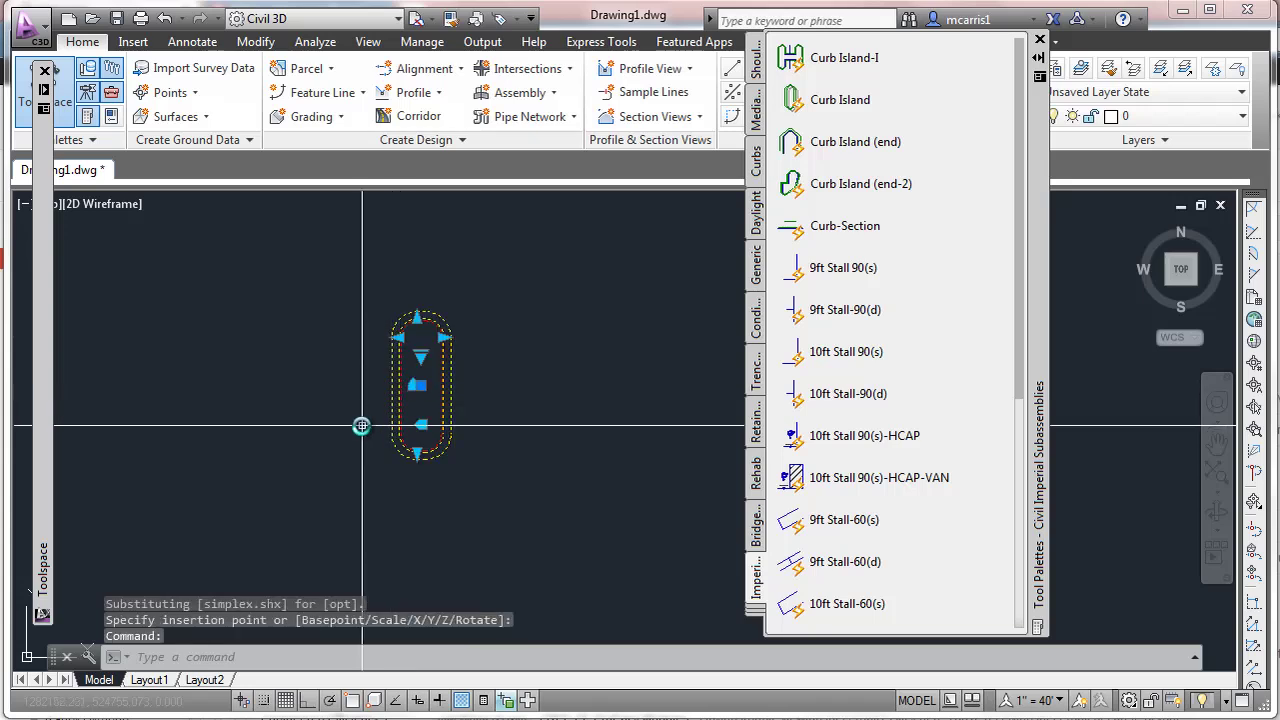
click(400, 343)
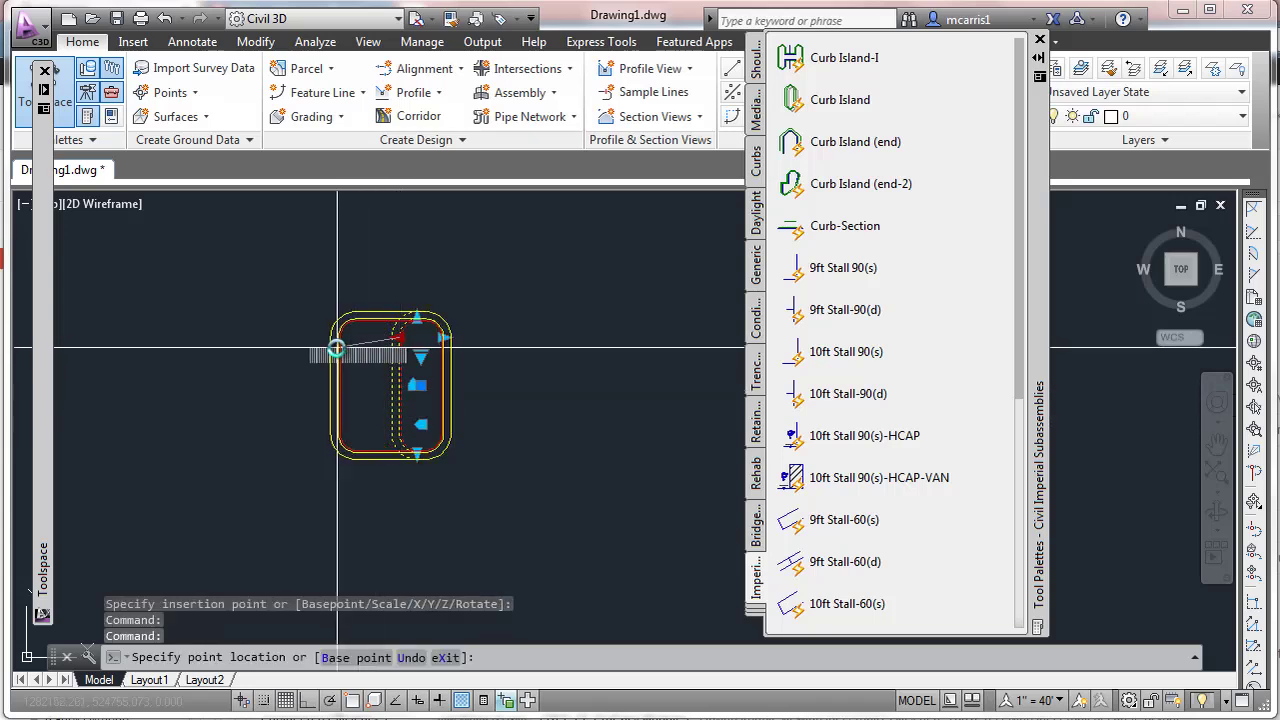
click(421, 347)
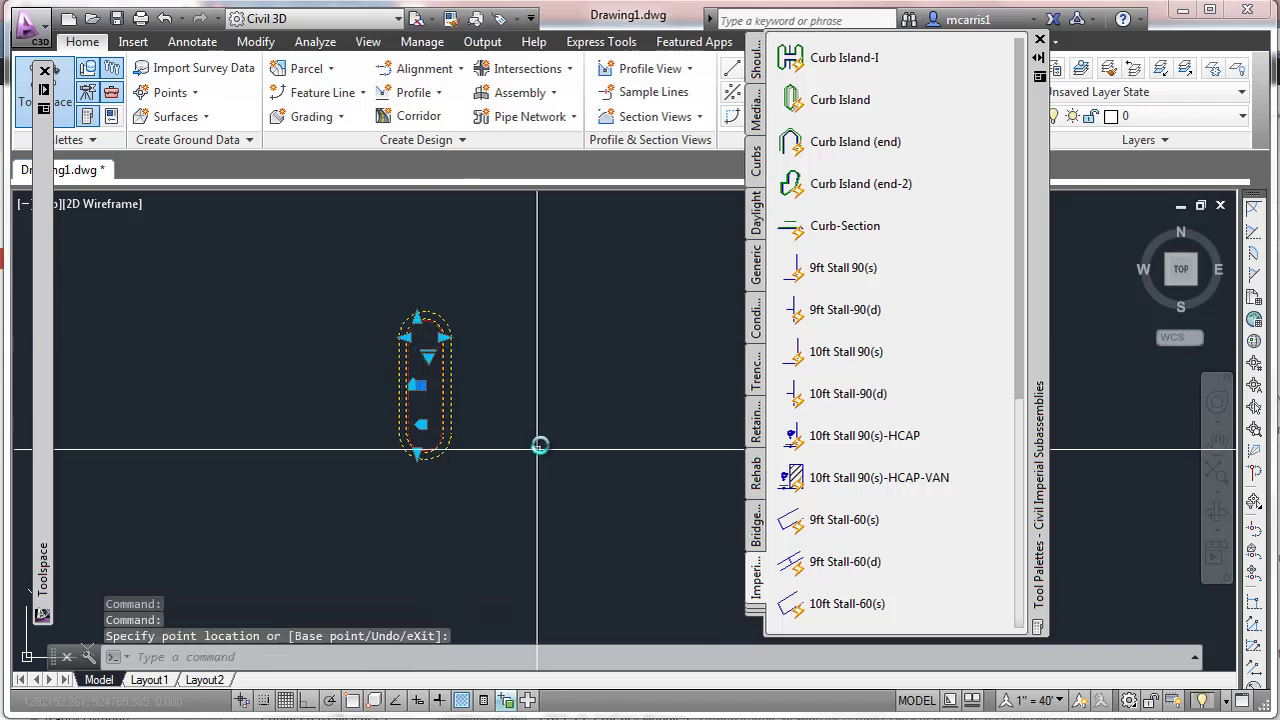
click(800, 150)
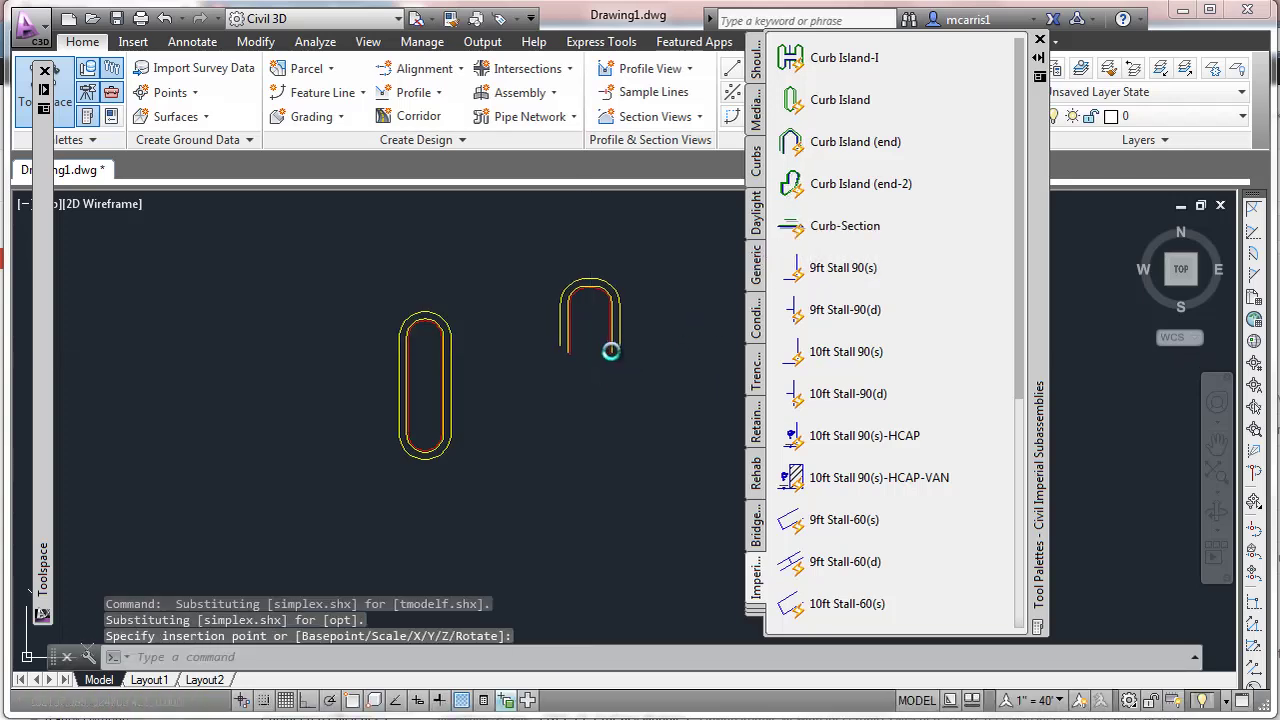
Place the Curb Island (end) beside the oval island and stretch its curb leg horizontally right.
scroll(610, 350, up, 5)
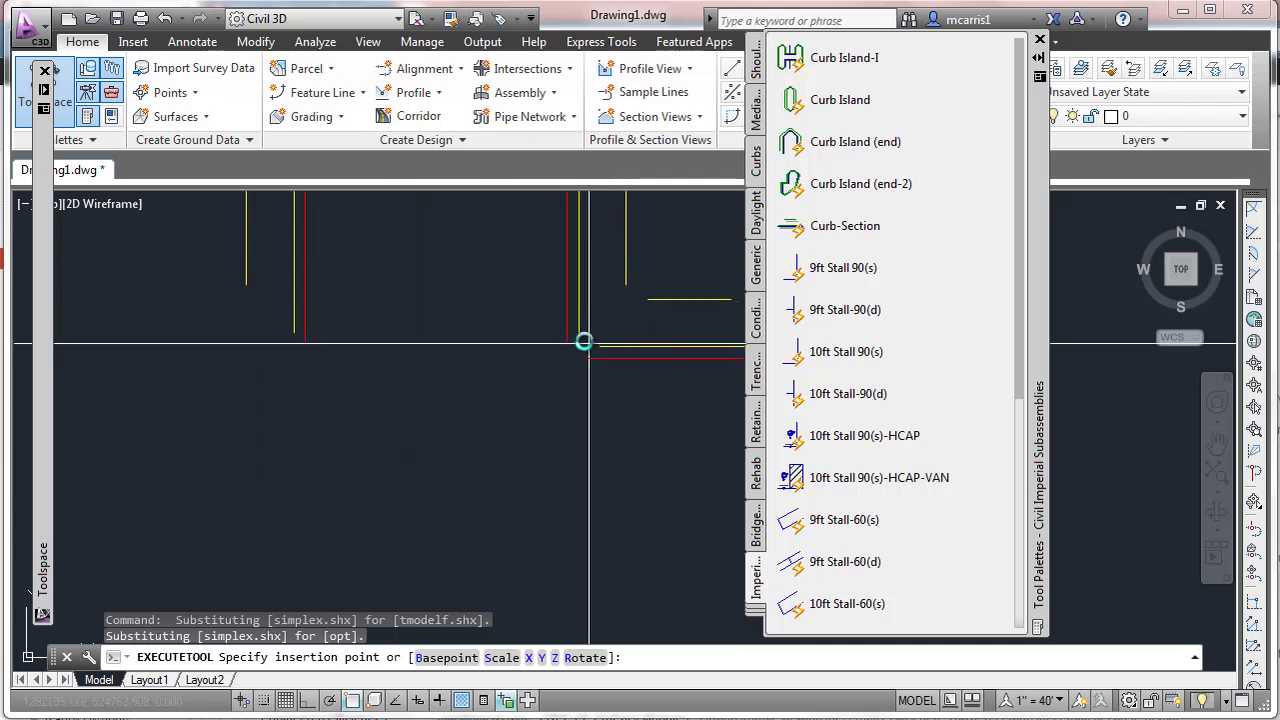
scroll(580, 403, down, 3)
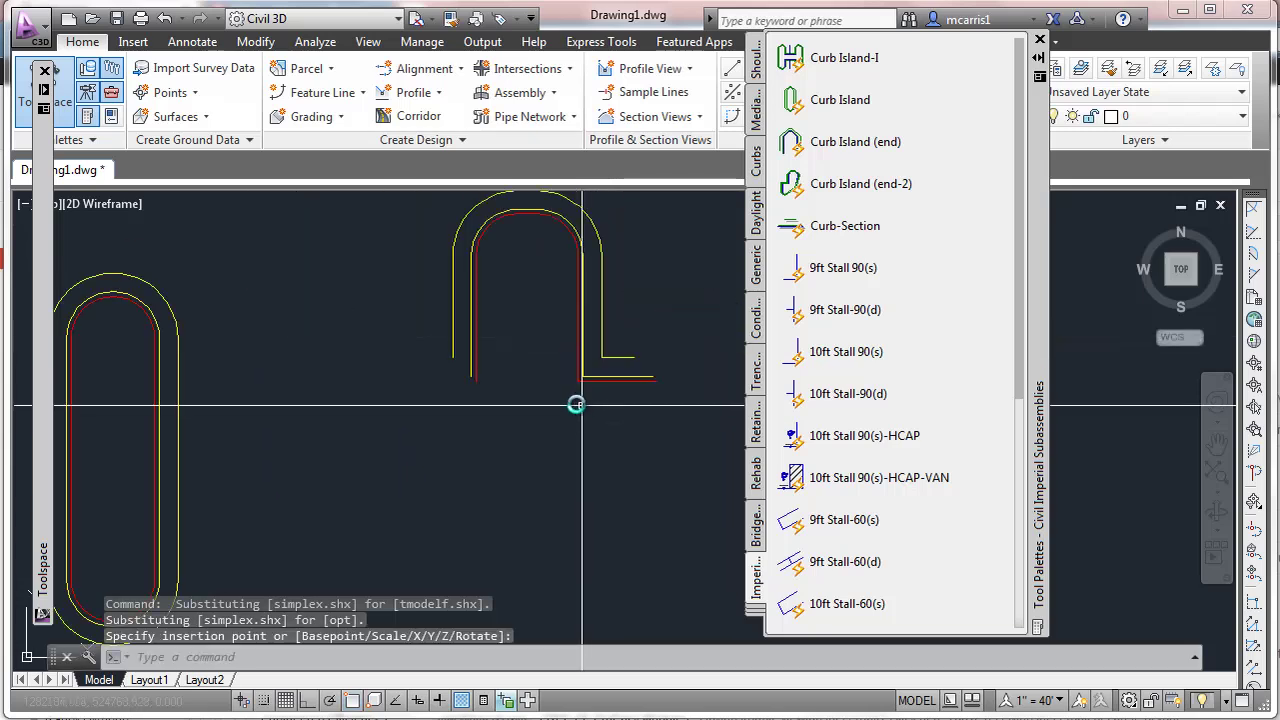
scroll(334, 434, up, 2)
scroll(420, 390, down, 2)
click(420, 390)
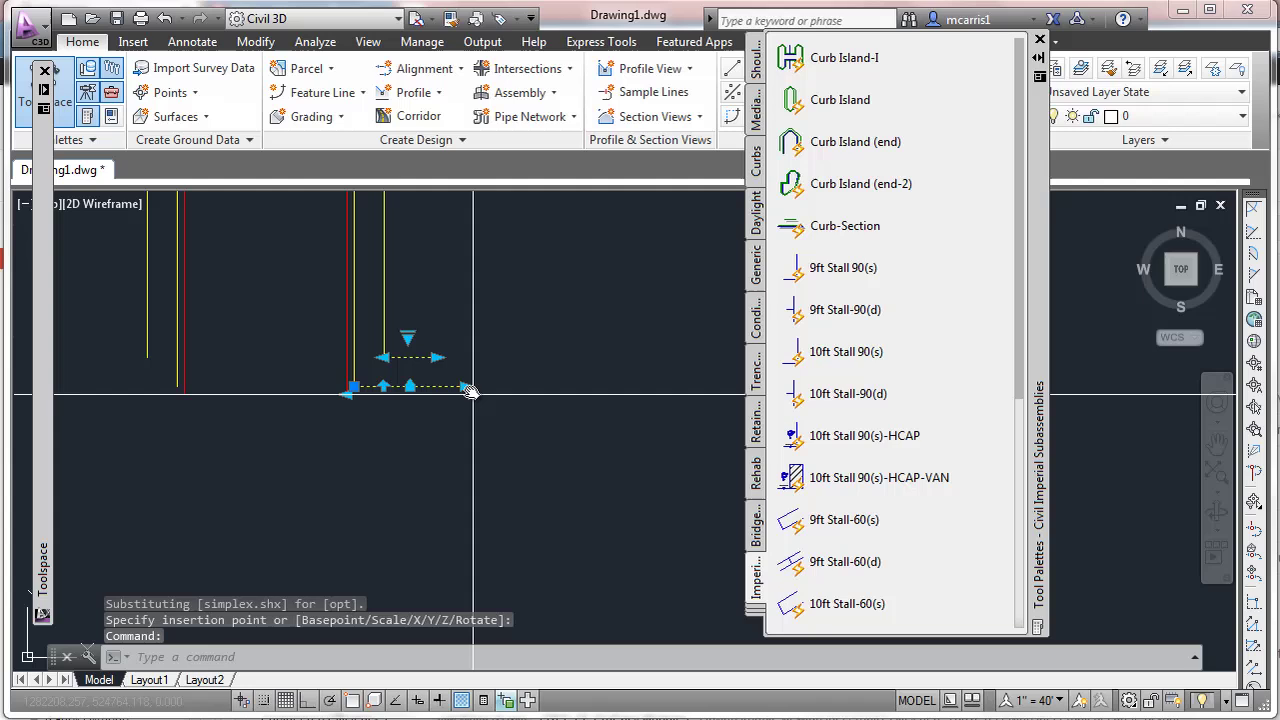
click(465, 386)
click(670, 382)
scroll(449, 513, down, 5)
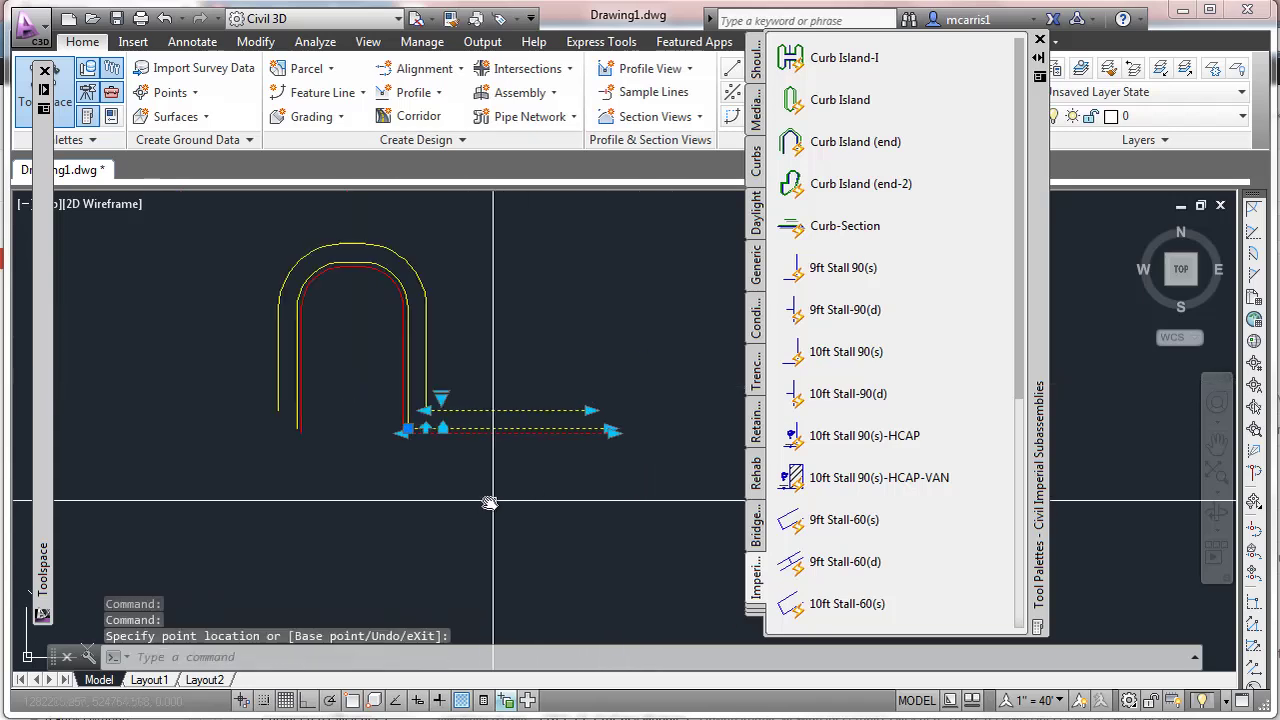
click(464, 468)
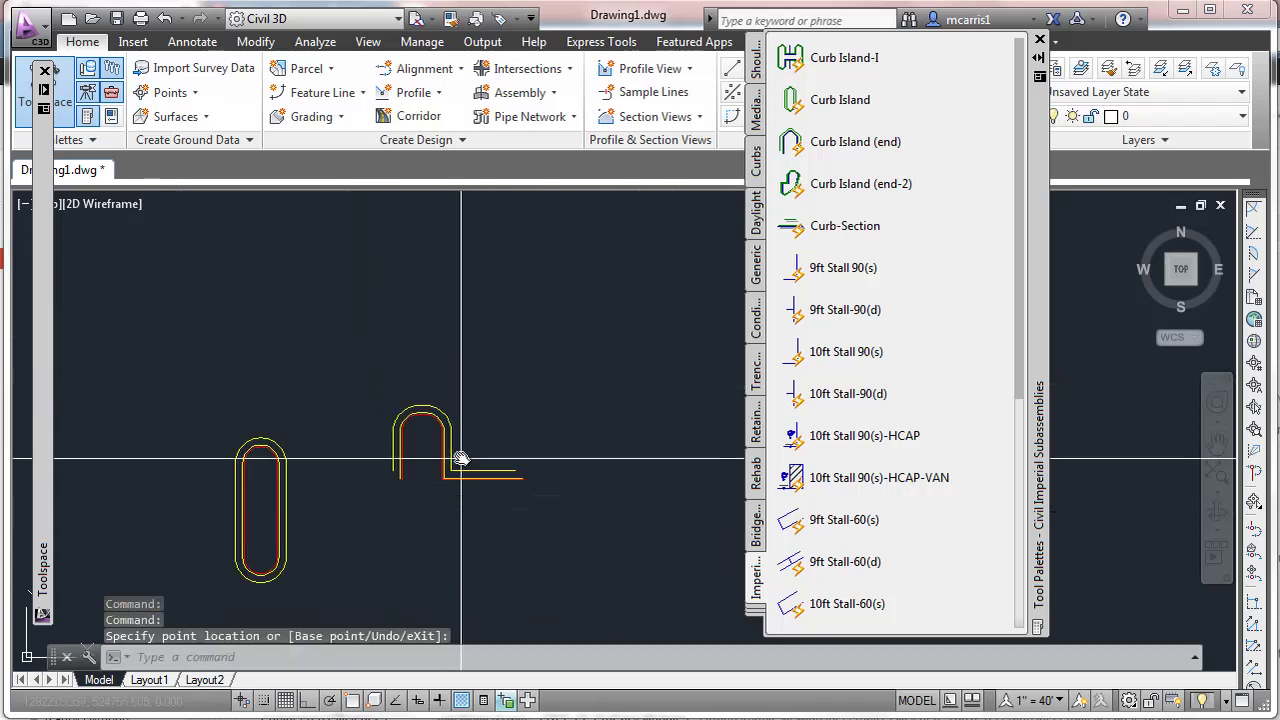
key(Escape)
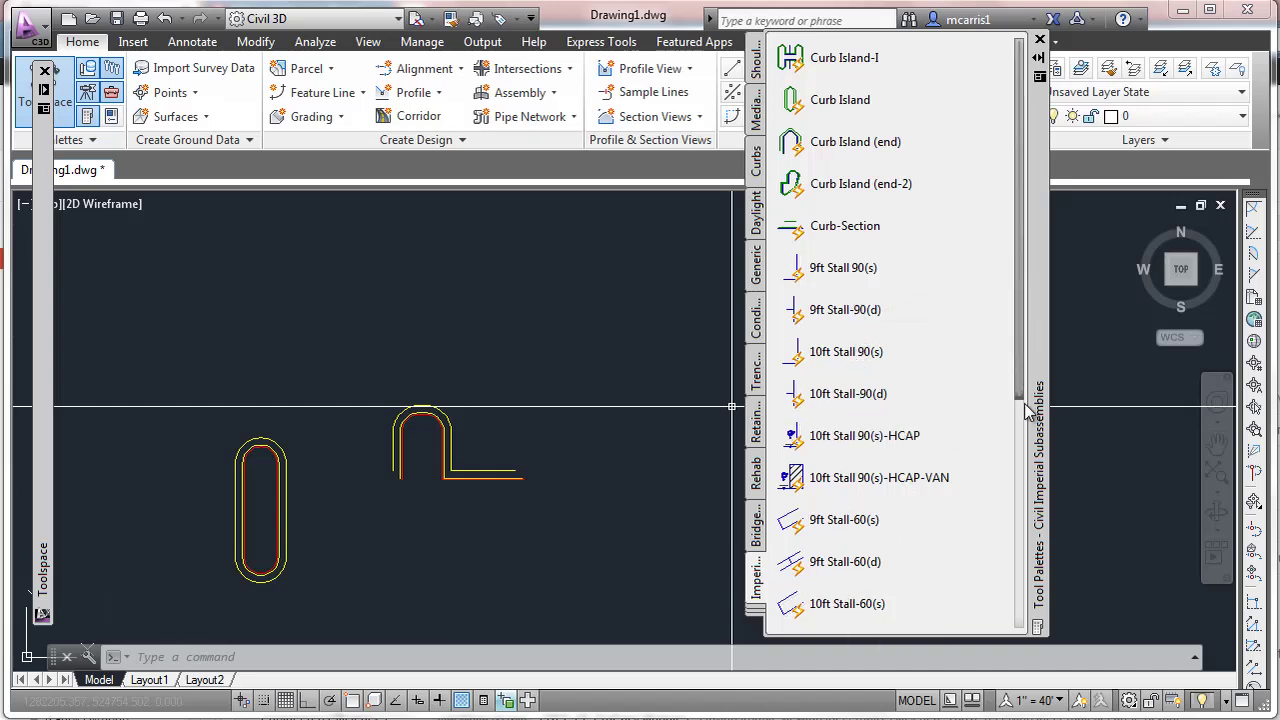
Insert a row of five 10ft Stall 90(s)-HCAP handicap stalls above and right of the end island.
drag(1025, 407, 1035, 588)
scroll(960, 450, up, 5)
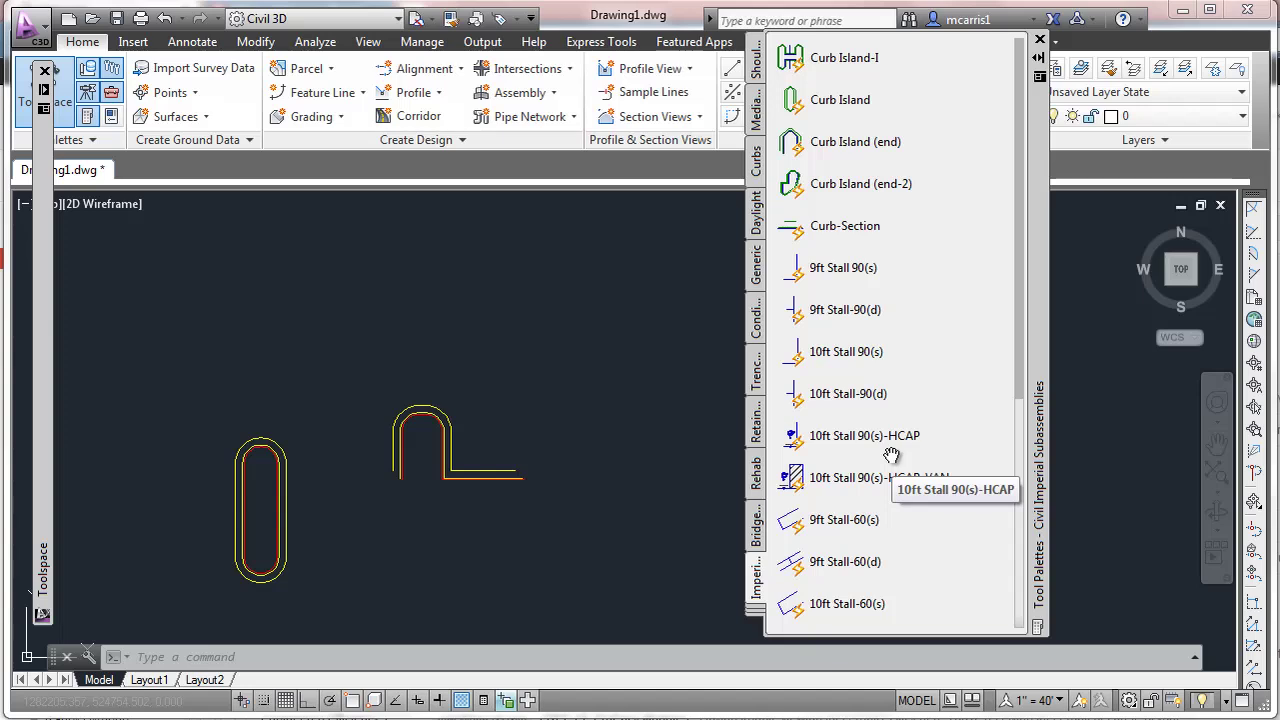
click(793, 440)
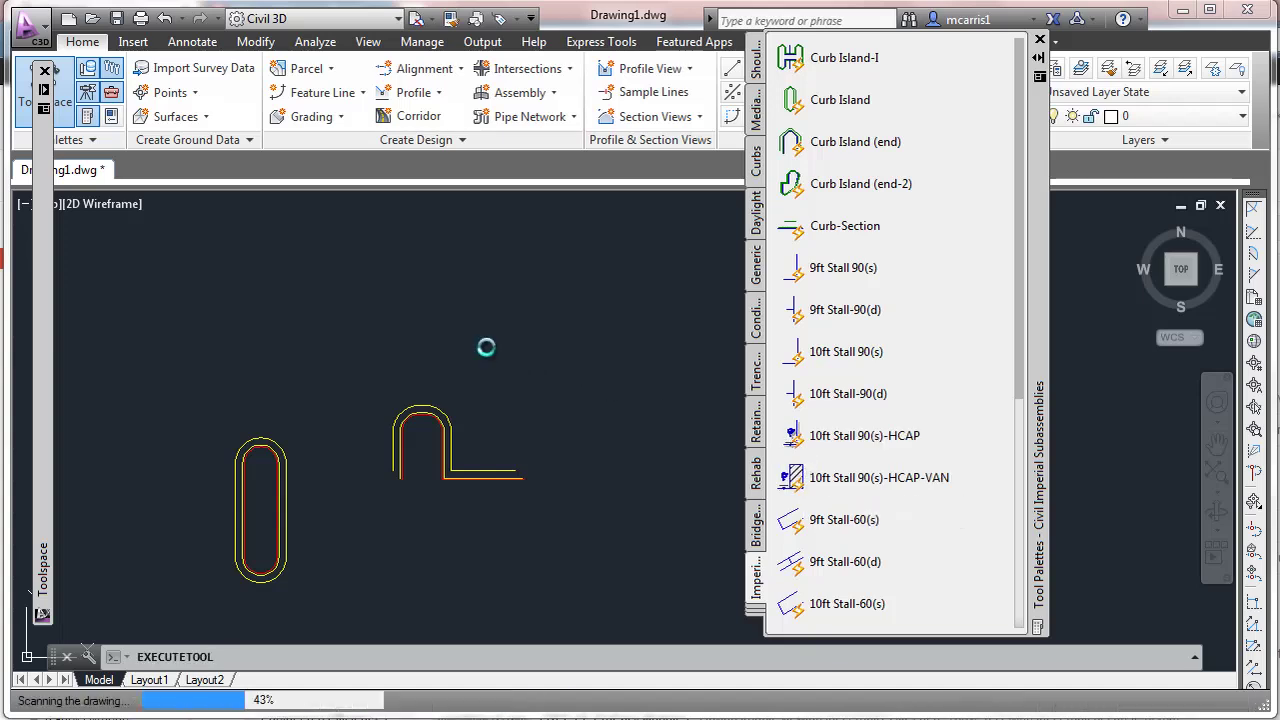
click(521, 341)
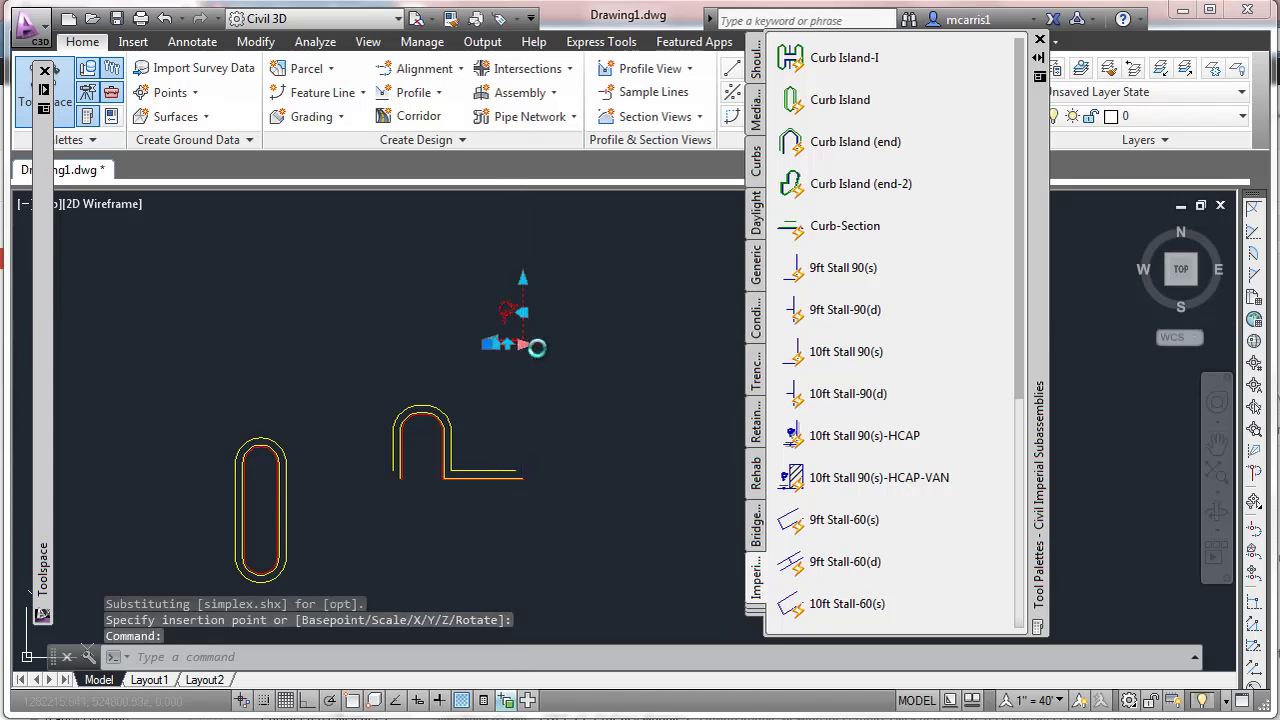
key(Return)
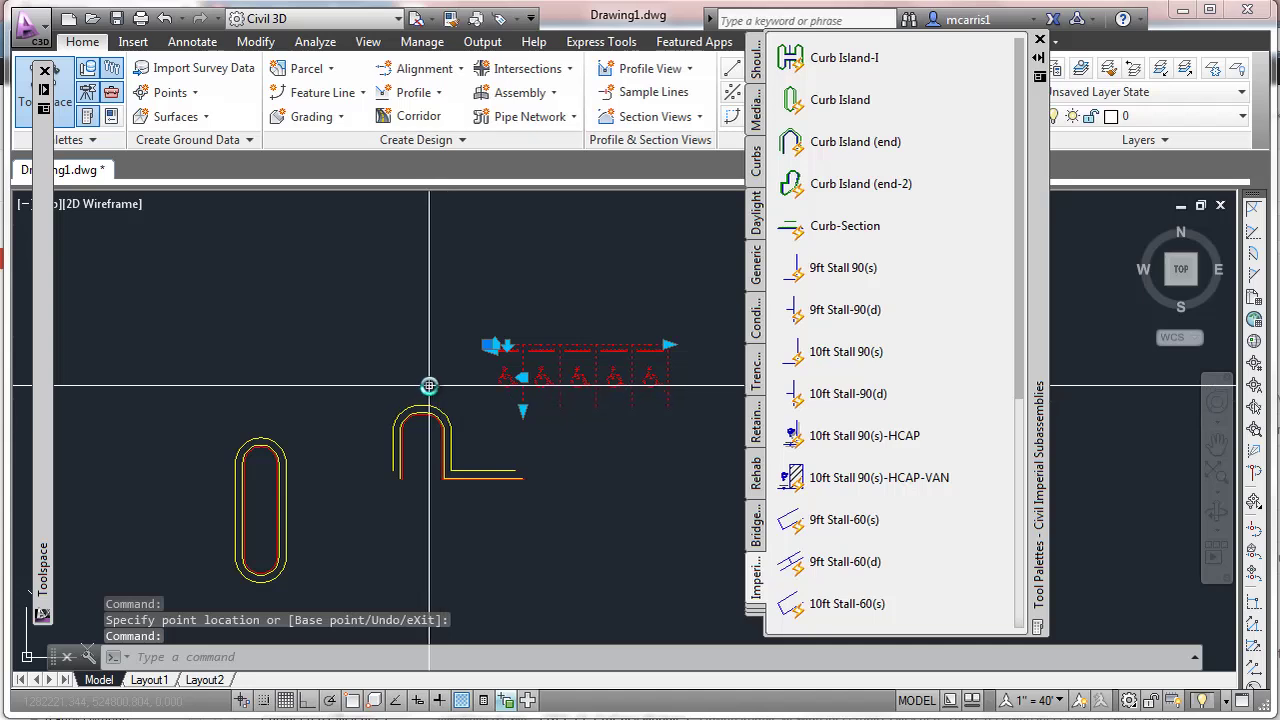
key(Escape)
scroll(457, 354, up, 6)
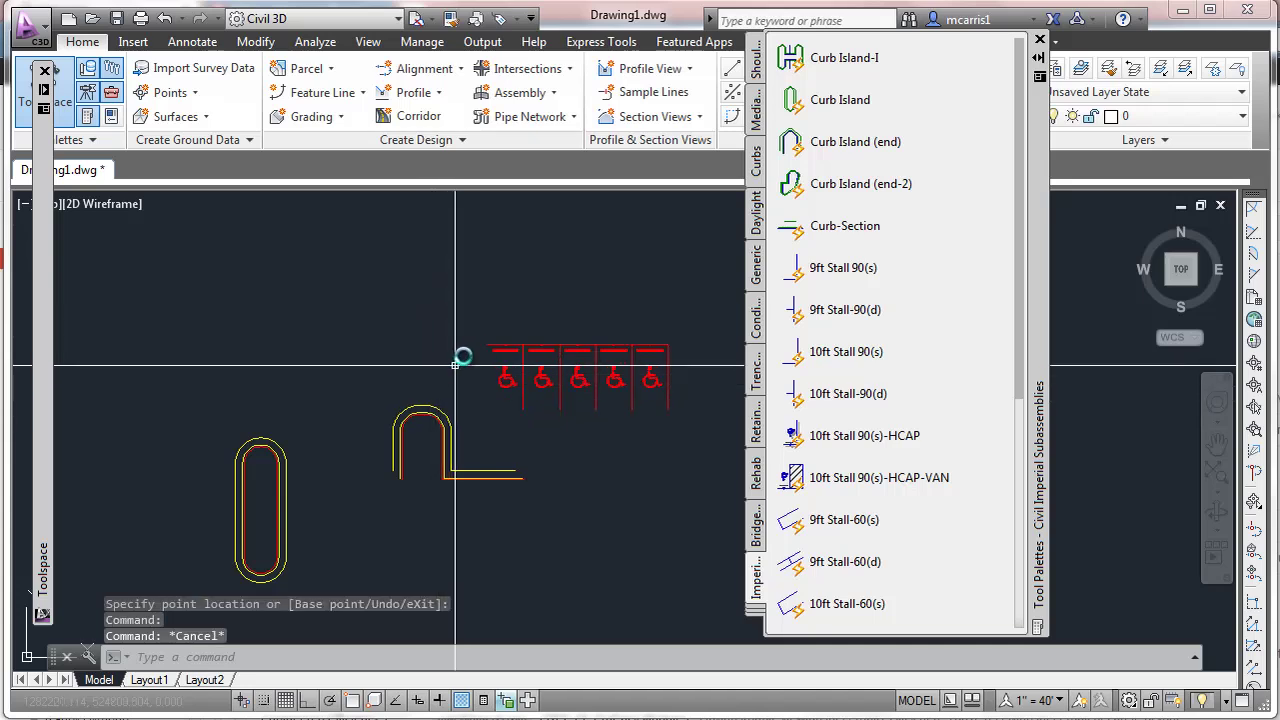
scroll(502, 403, down, 4)
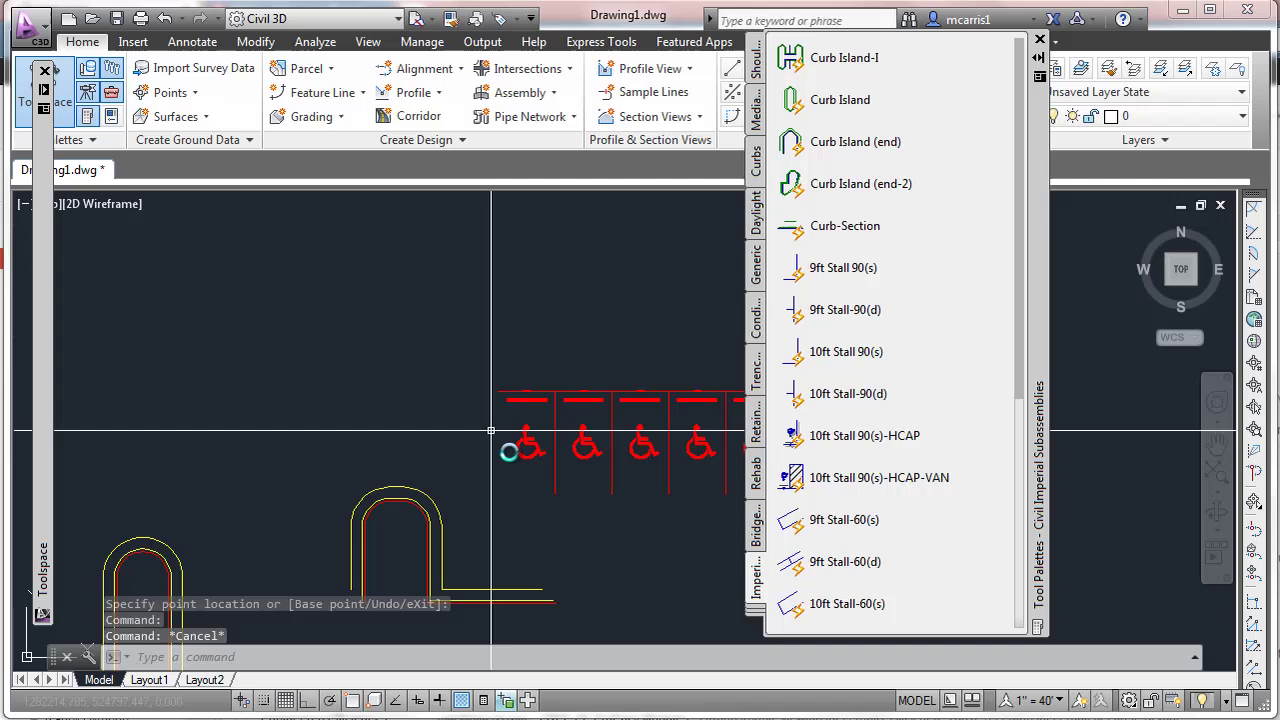
mouse_move(514, 437)
middle_down()
mouse_move(520, 371)
mouse_move(497, 415)
middle_up()
scroll(496, 415, down, 2)
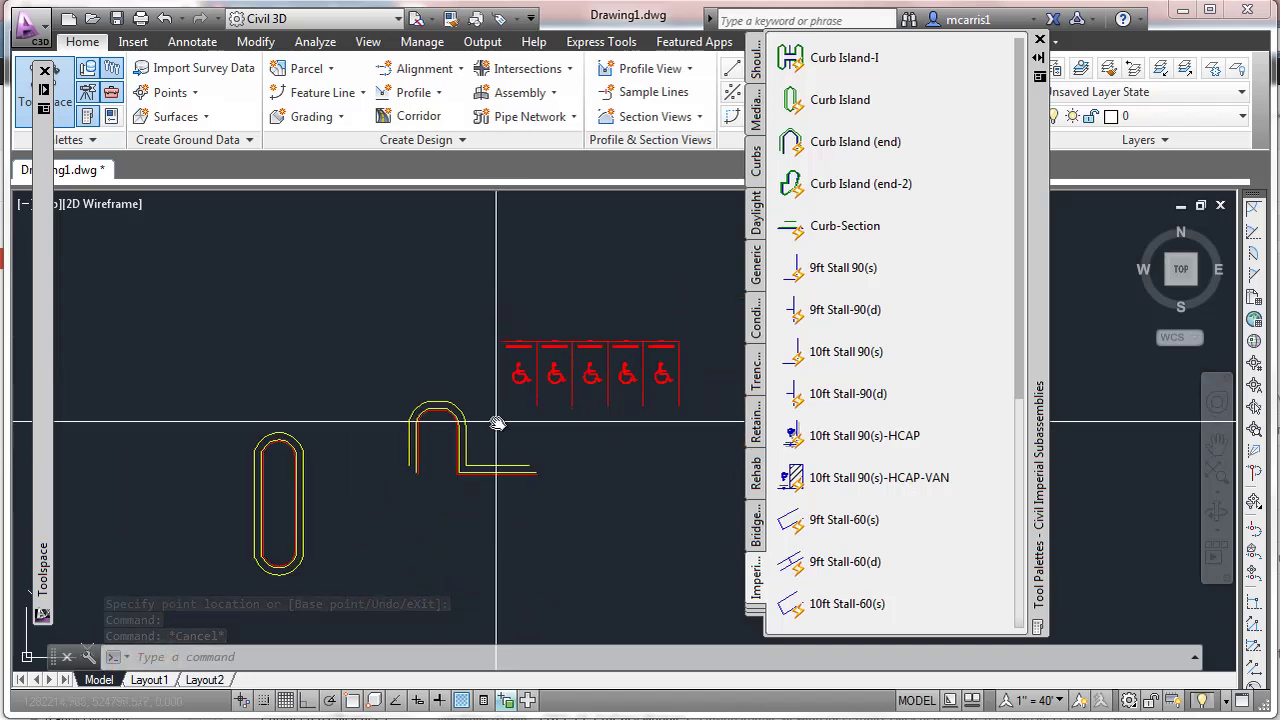